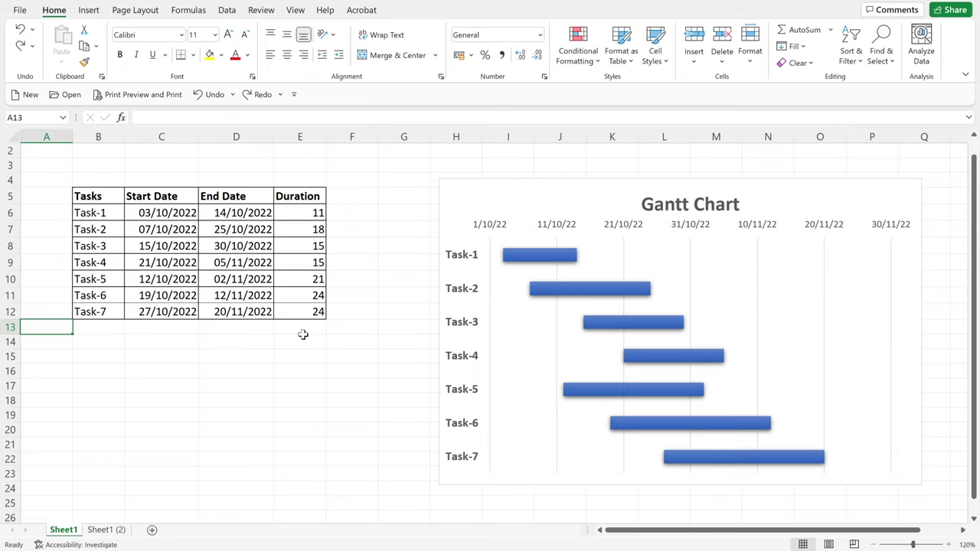
Copy the task table with its headers from B5:E12 and paste it at cell B25.
{"action": "left_click_drag", "start_coordinate": [91, 193], "coordinate": [302, 312]}
{"action": "key", "text": "ctrl+c"}
{"action": "scroll", "coordinate": [110, 182], "scroll_direction": "down", "scroll_amount": 7}
{"action": "left_click", "coordinate": [110, 182]}
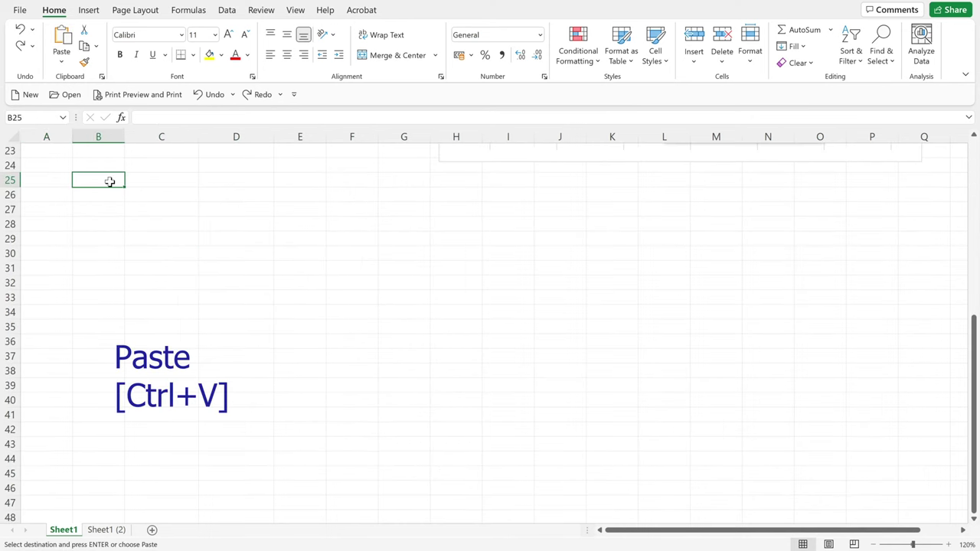
{"action": "key", "text": "ctrl+v"}
Clear the Duration values in E26:E32 of the pasted table.
{"action": "left_click_drag", "start_coordinate": [300, 199], "coordinate": [311, 293]}
{"action": "key", "text": "Delete"}
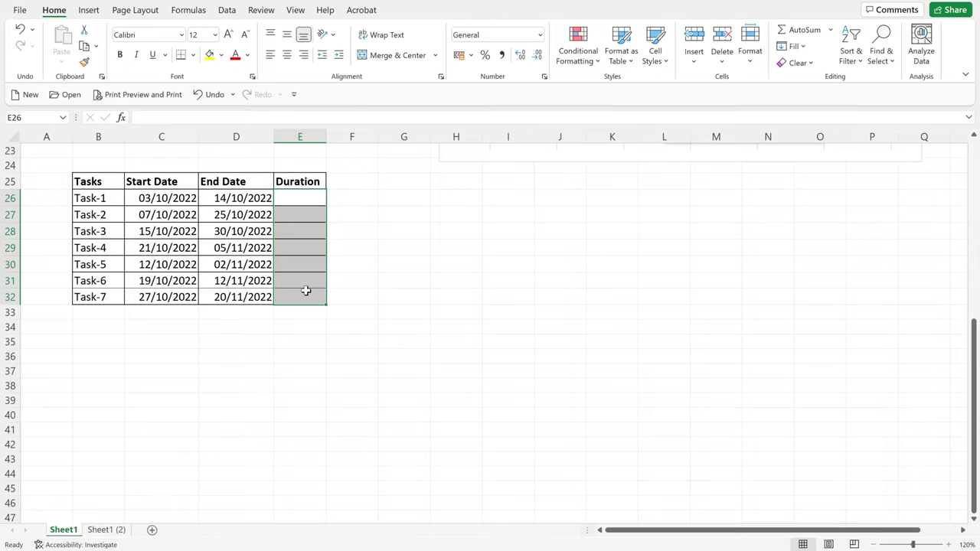
{"action": "left_click", "coordinate": [391, 184]}
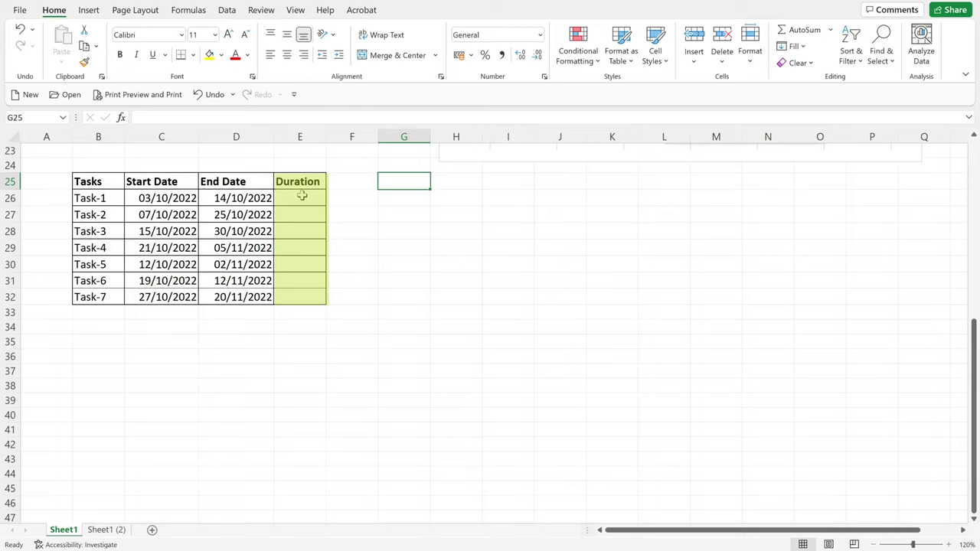
Enter the formula =D26-C26 in E26 to calculate Task-1's duration from its end and start dates.
{"action": "left_click", "coordinate": [298, 197]}
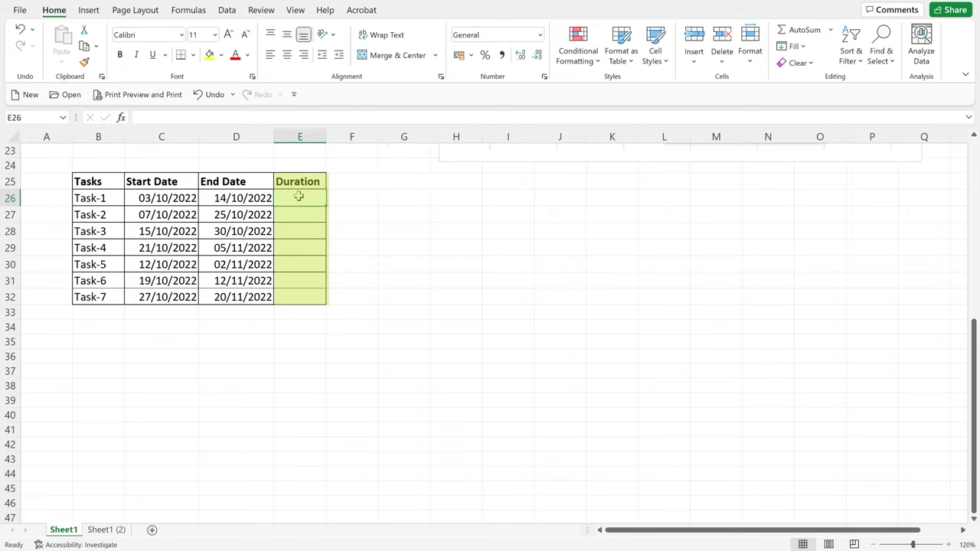
{"action": "type", "text": "="}
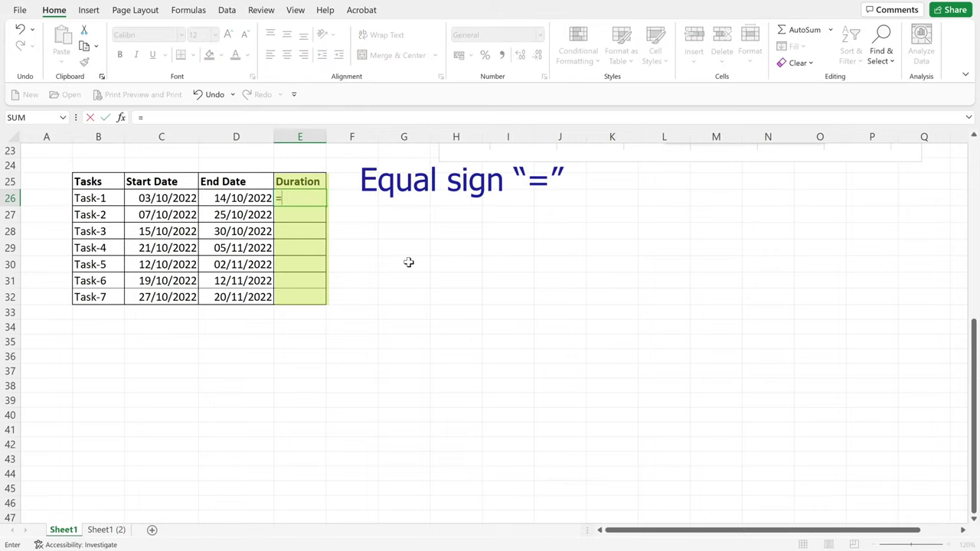
{"action": "left_click", "coordinate": [238, 199]}
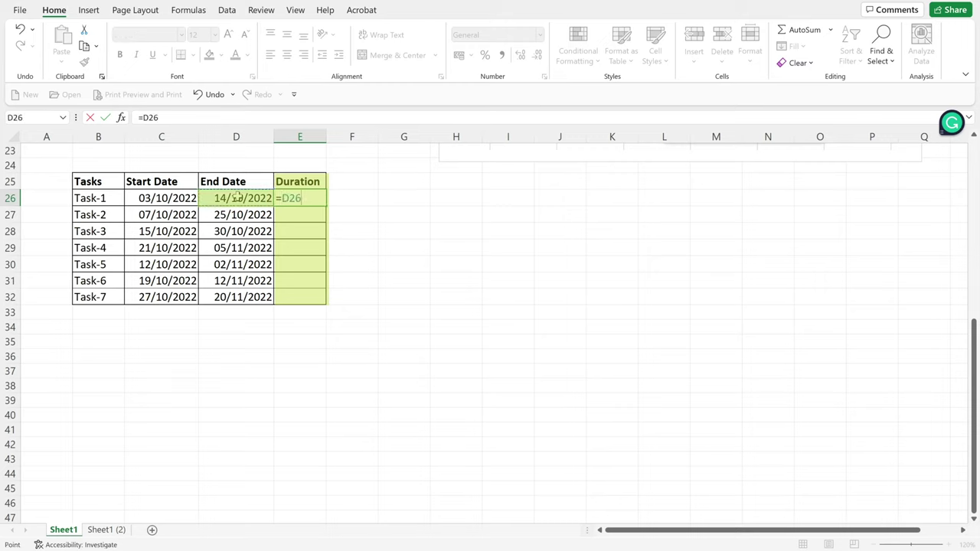
{"action": "type", "text": "-"}
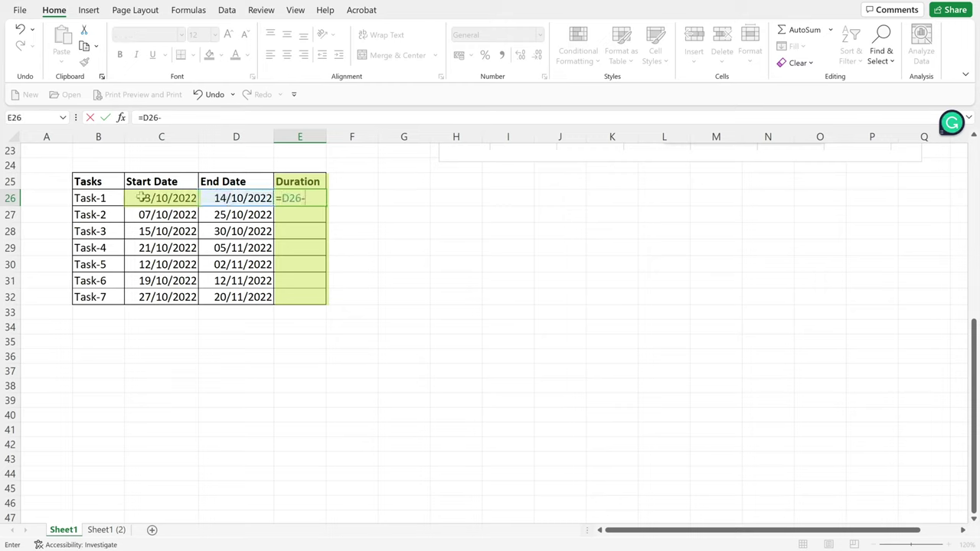
{"action": "left_click", "coordinate": [141, 197]}
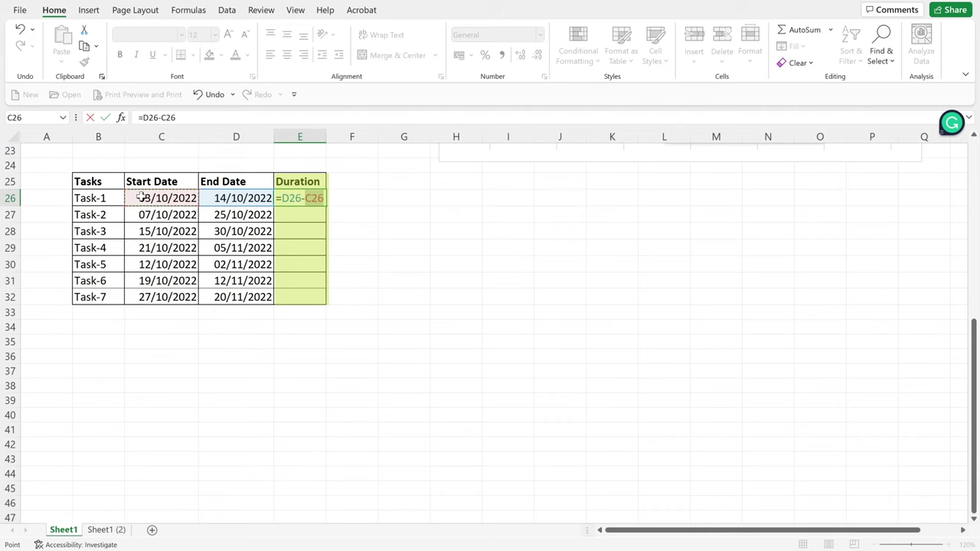
{"action": "key", "text": "Return"}
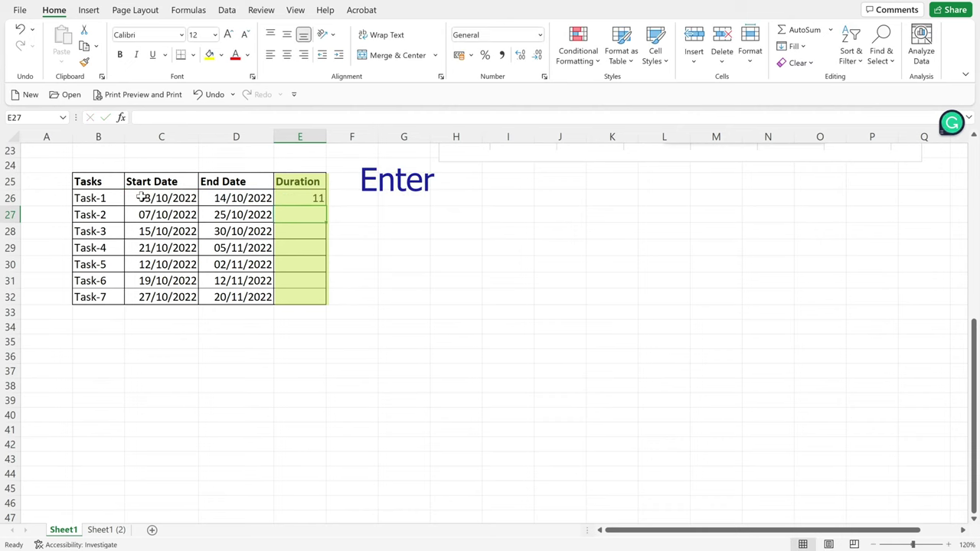
Fill the duration formula from E26 down to E32 for the remaining tasks.
{"action": "left_click", "coordinate": [310, 198]}
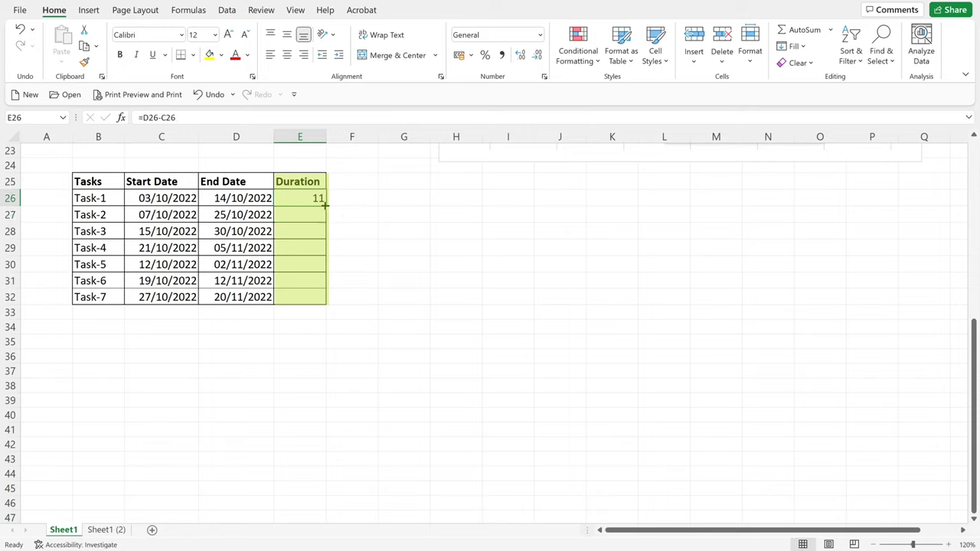
{"action": "left_click_drag", "start_coordinate": [325, 205], "coordinate": [328, 301]}
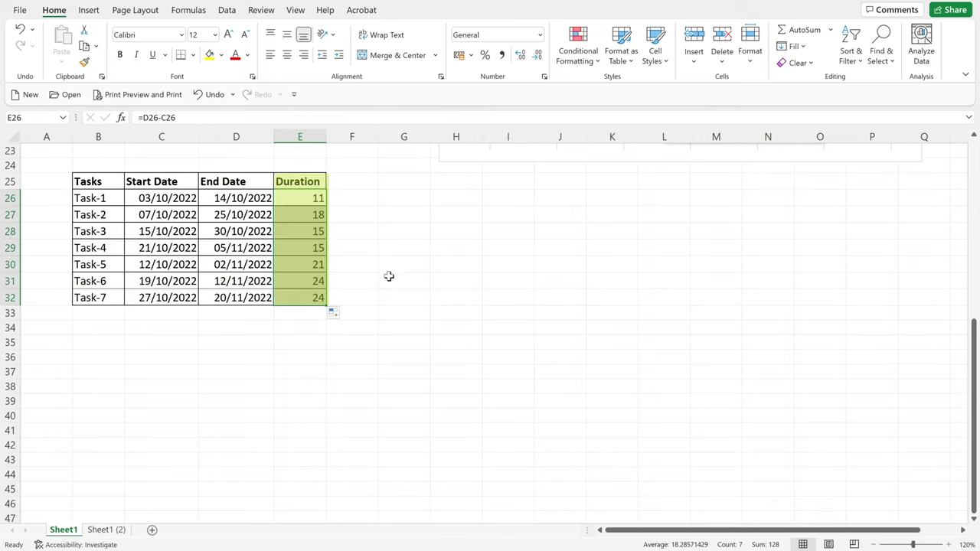
{"action": "left_click", "coordinate": [386, 215]}
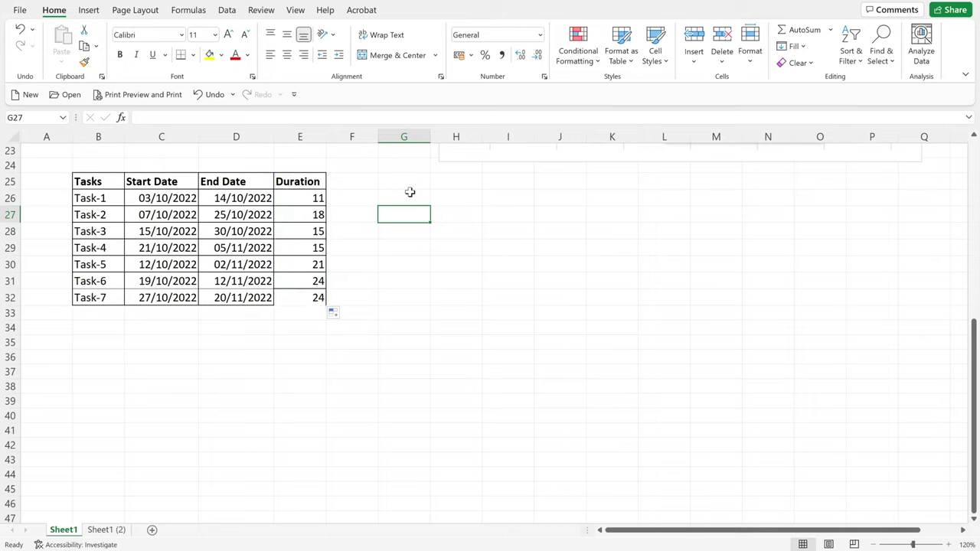
Insert an empty 2-D stacked bar chart, then place and enlarge it beside the table, spanning about columns F to O and rows 25 to 41.
{"action": "left_click", "coordinate": [86, 13]}
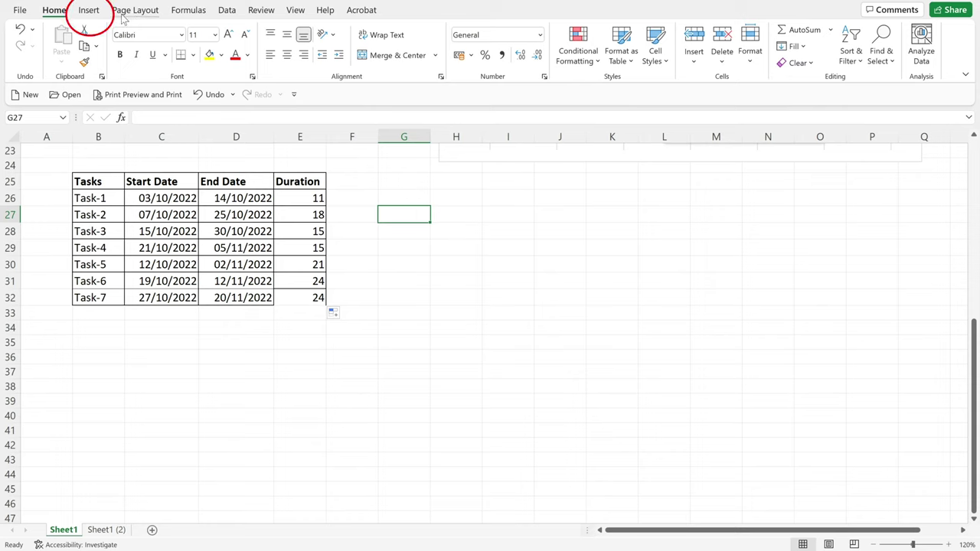
{"action": "left_click", "coordinate": [359, 32]}
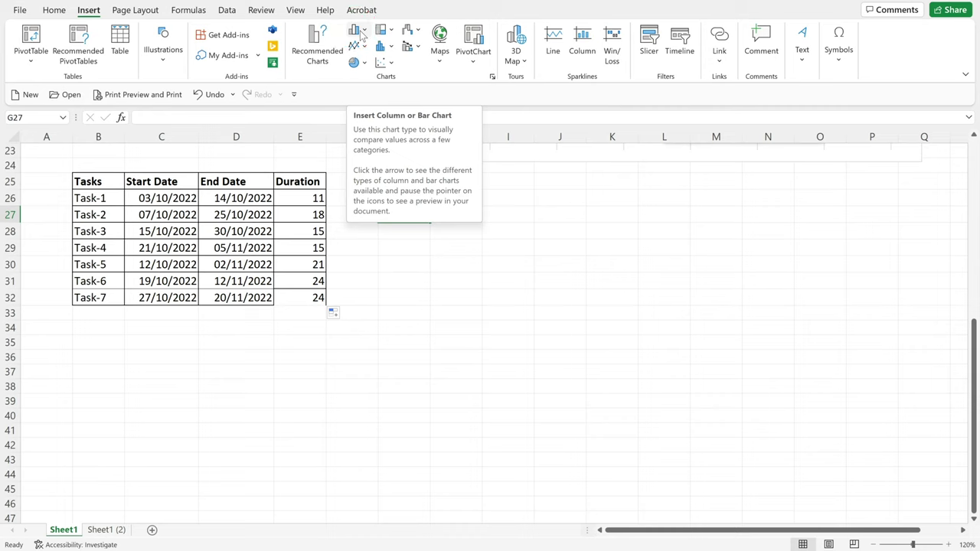
{"action": "left_click", "coordinate": [402, 195]}
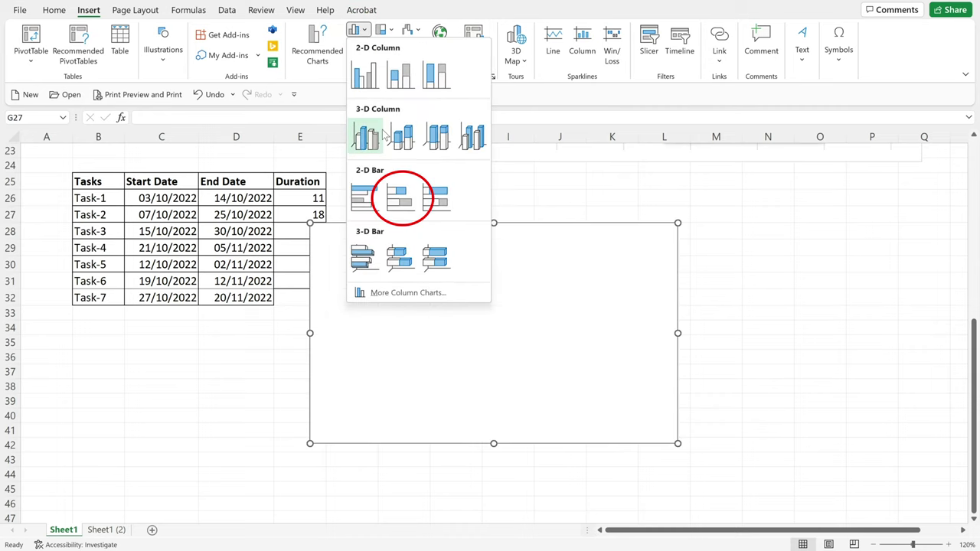
{"action": "left_click", "coordinate": [404, 201]}
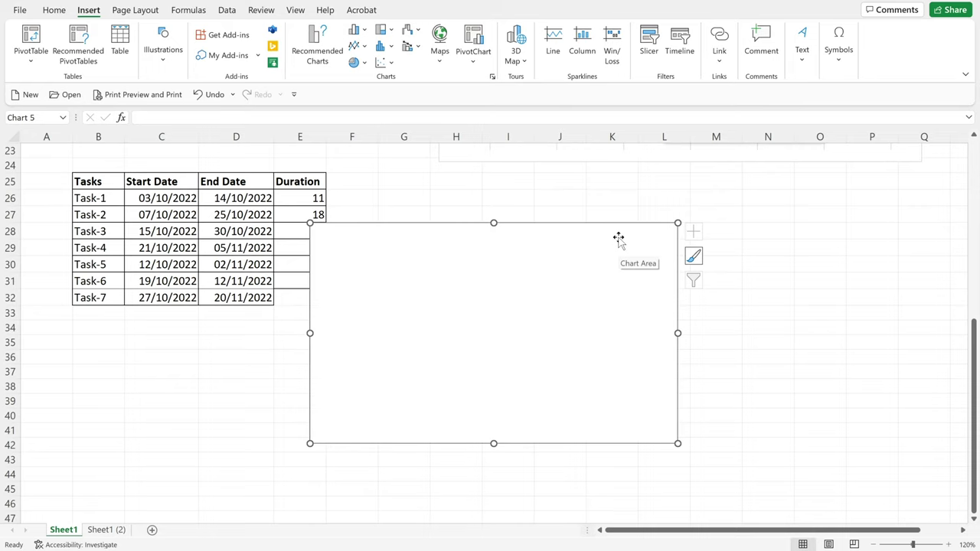
{"action": "left_click_drag", "start_coordinate": [721, 393], "coordinate": [824, 441]}
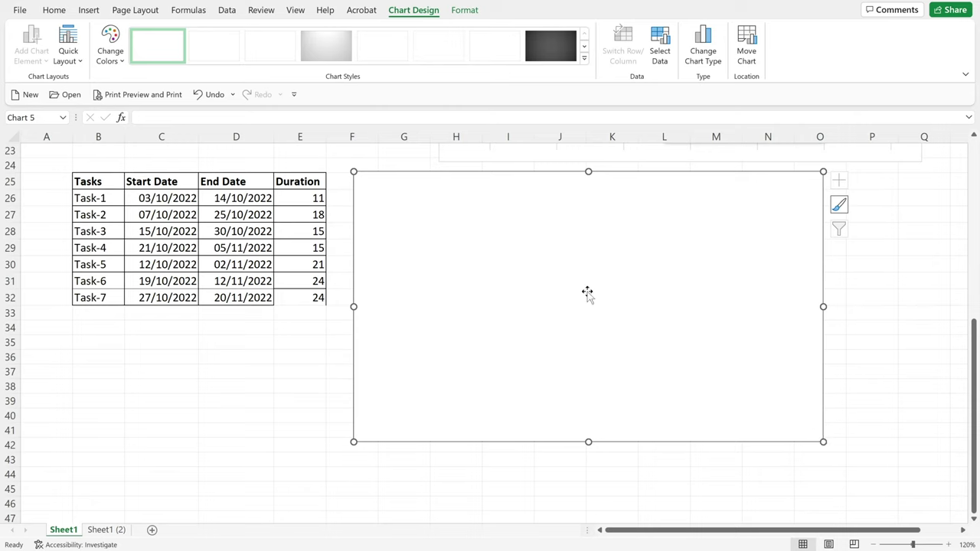
Add a data series to the empty chart with the start dates in C26:C32 as its values, leaving the series name blank.
{"action": "right_click", "coordinate": [509, 257]}
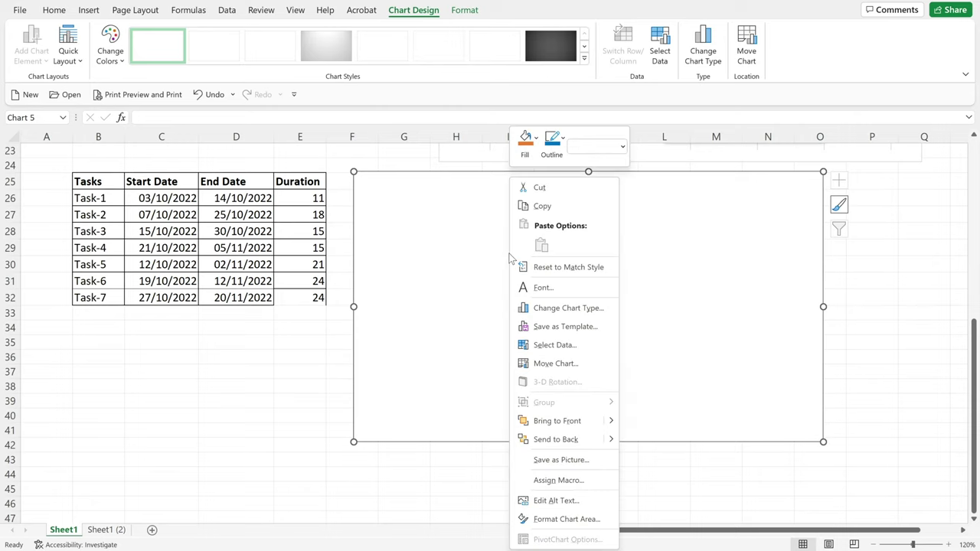
{"action": "left_click", "coordinate": [590, 347]}
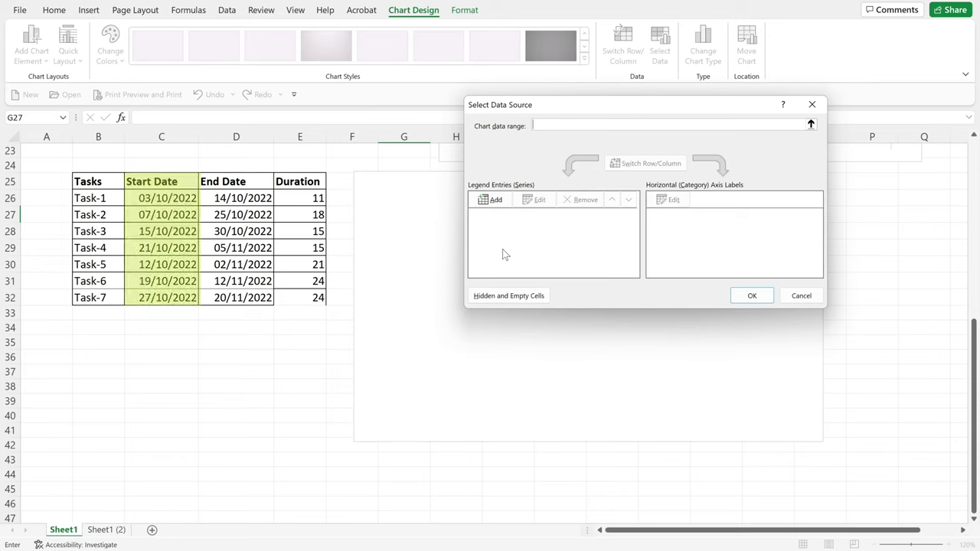
{"action": "left_click", "coordinate": [498, 202]}
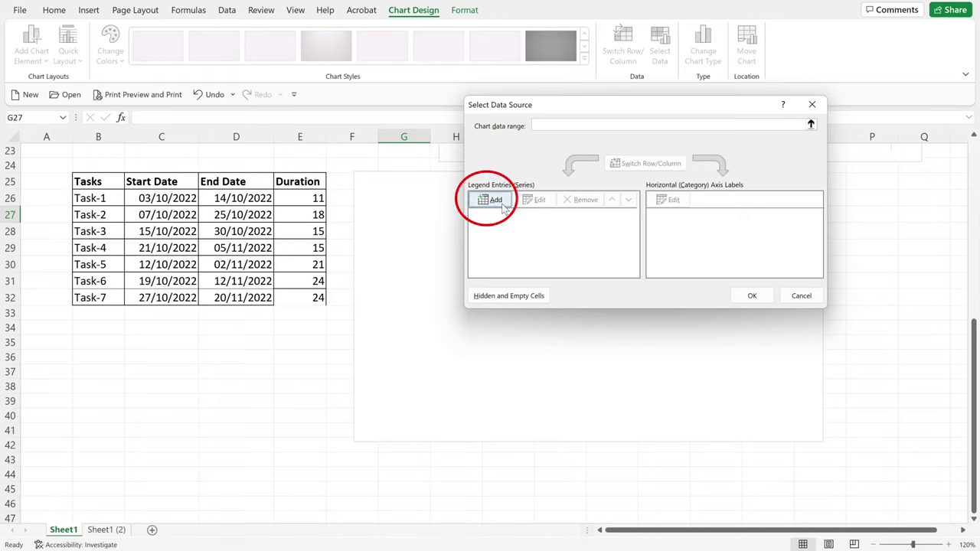
{"action": "left_click", "coordinate": [503, 207]}
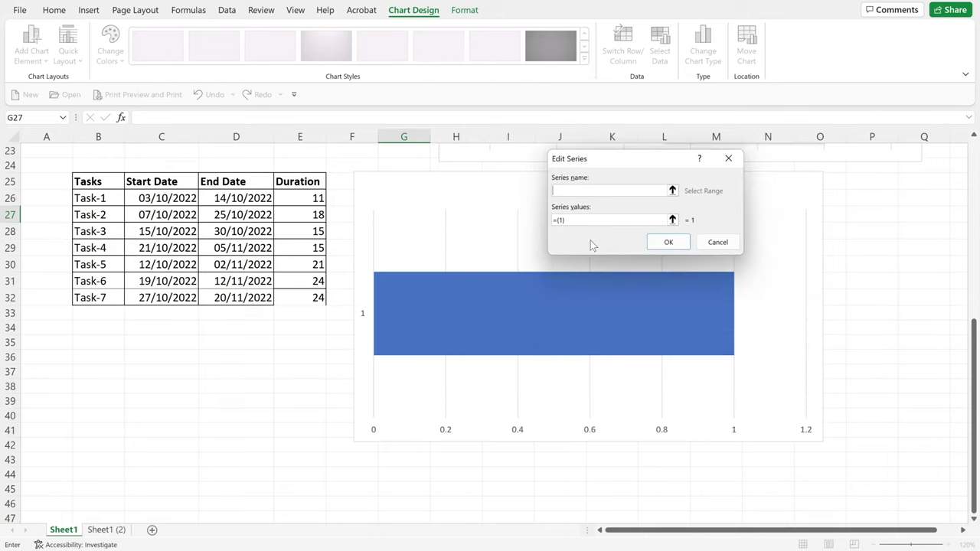
{"action": "key", "text": "Tab"}
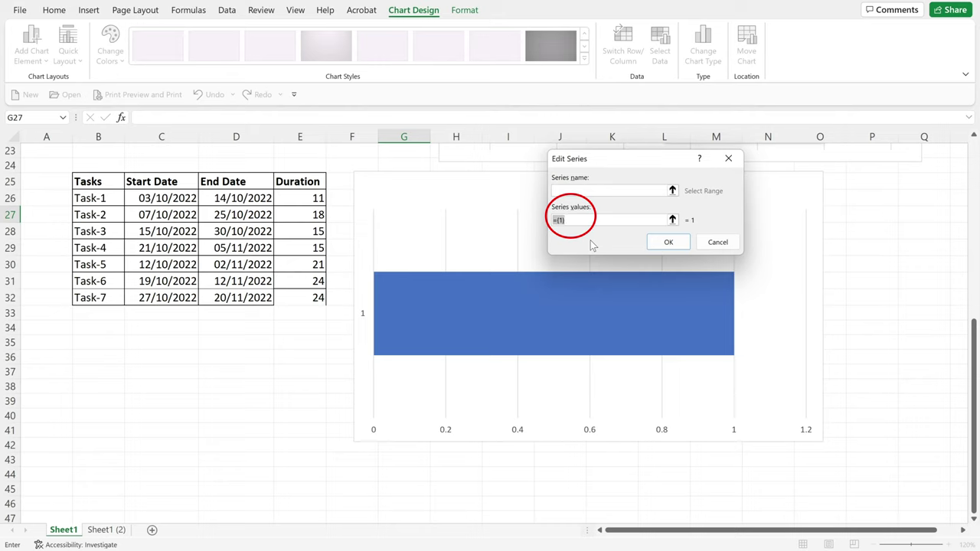
{"action": "left_click_drag", "start_coordinate": [161, 198], "coordinate": [162, 296]}
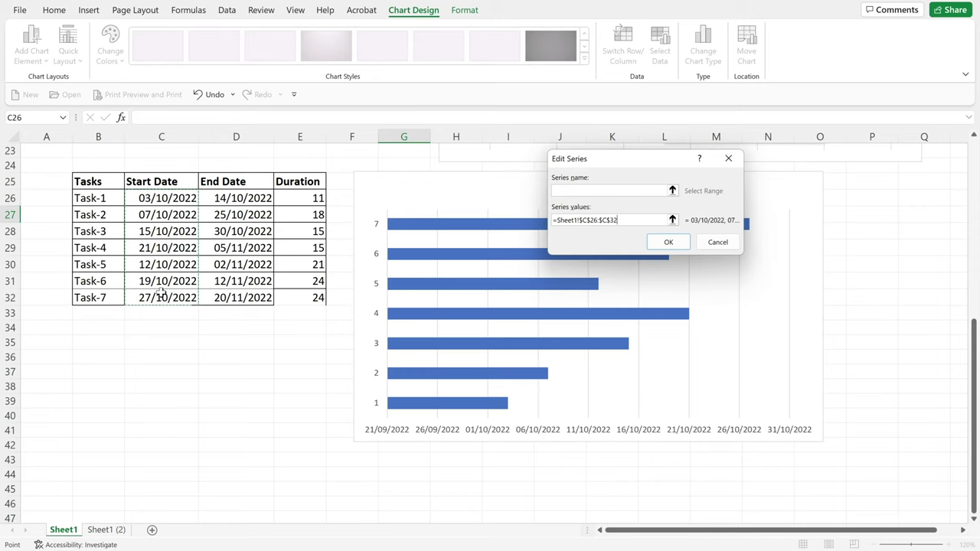
{"action": "left_click", "coordinate": [670, 242]}
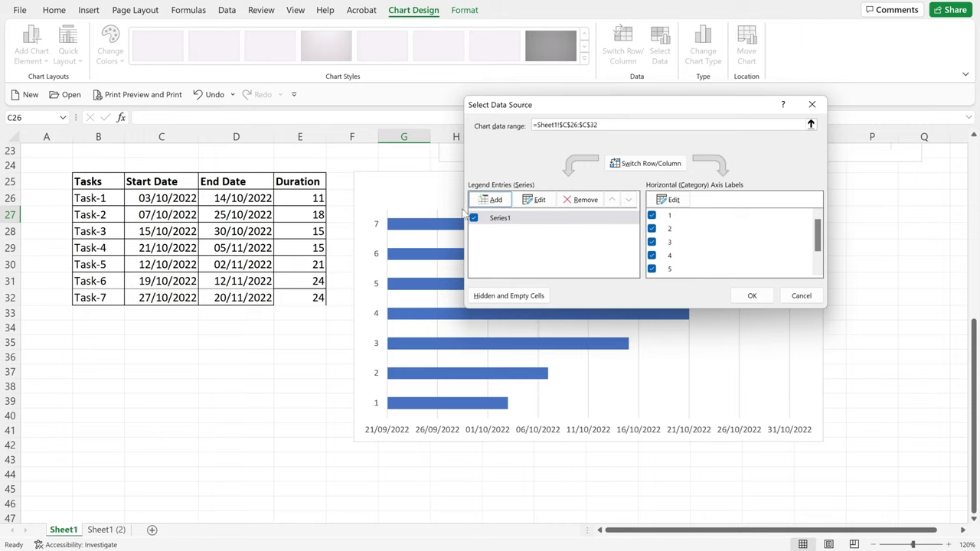
Add a second unnamed data series using the durations in E26:E32 as its values.
{"action": "left_click", "coordinate": [497, 201]}
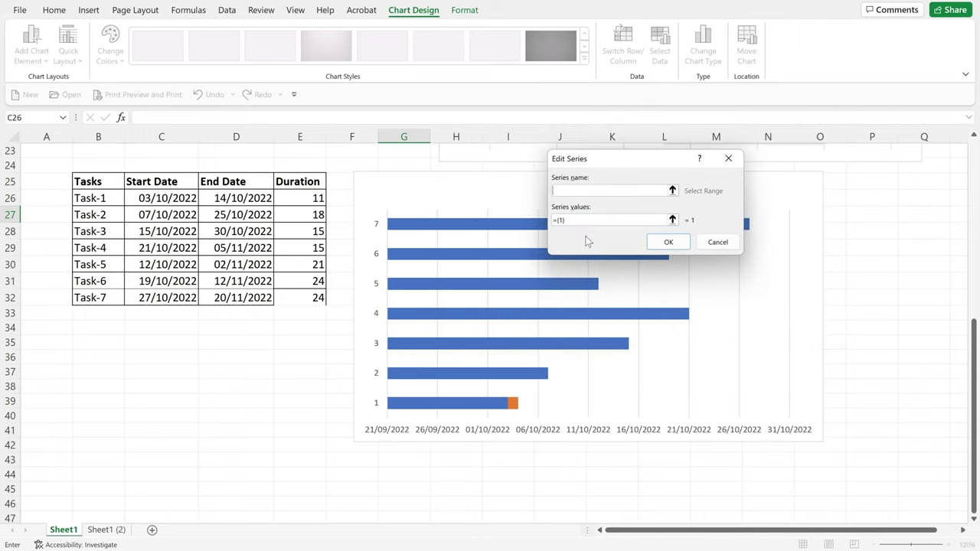
{"action": "key", "text": "Tab"}
{"action": "left_click_drag", "start_coordinate": [310, 198], "coordinate": [297, 298]}
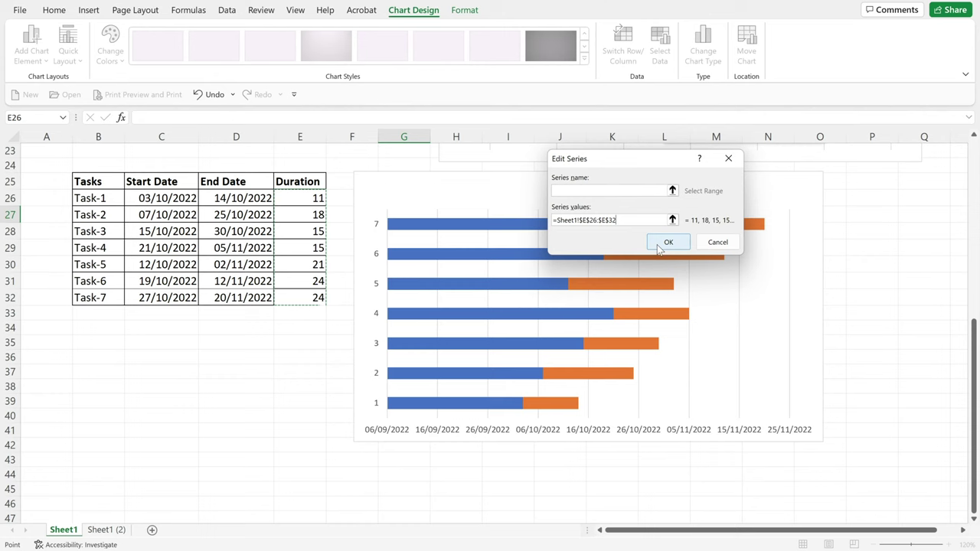
{"action": "left_click", "coordinate": [668, 245]}
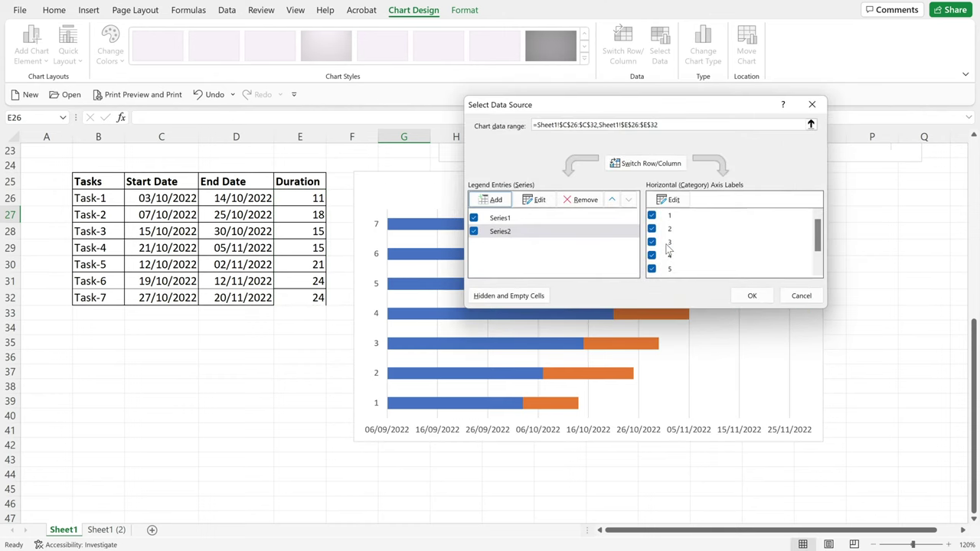
Set the chart's category axis labels to the task names in B26:B32 and apply the data source.
{"action": "left_click", "coordinate": [681, 202]}
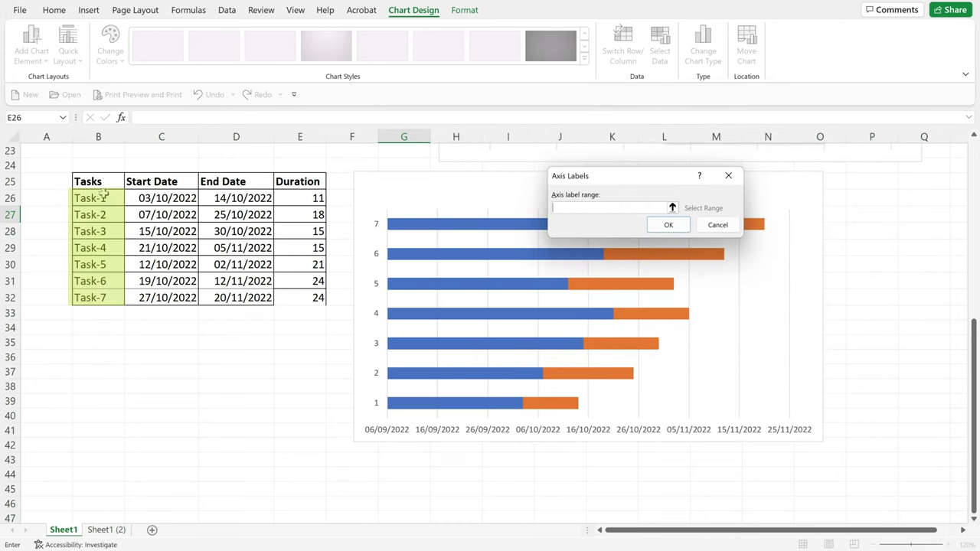
{"action": "left_click_drag", "start_coordinate": [95, 196], "coordinate": [104, 298]}
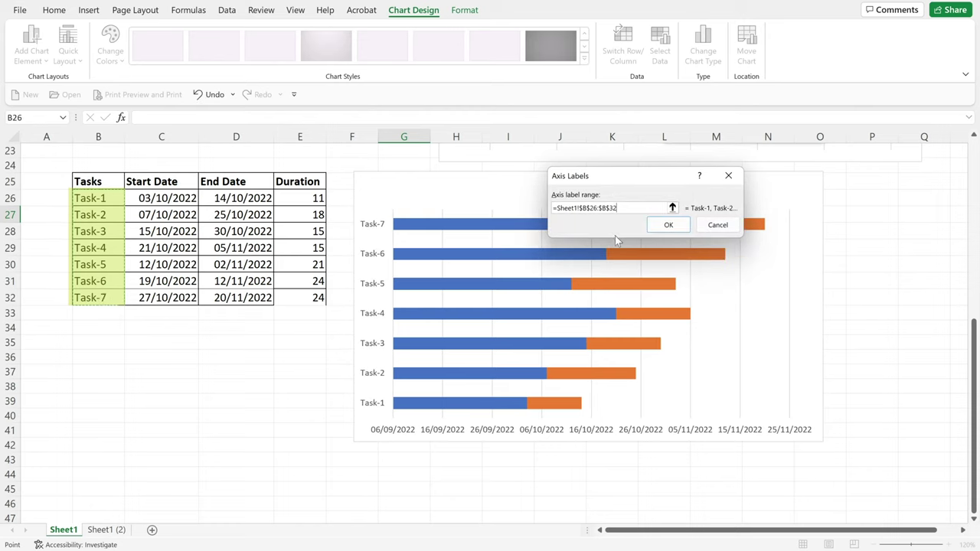
{"action": "left_click", "coordinate": [669, 227]}
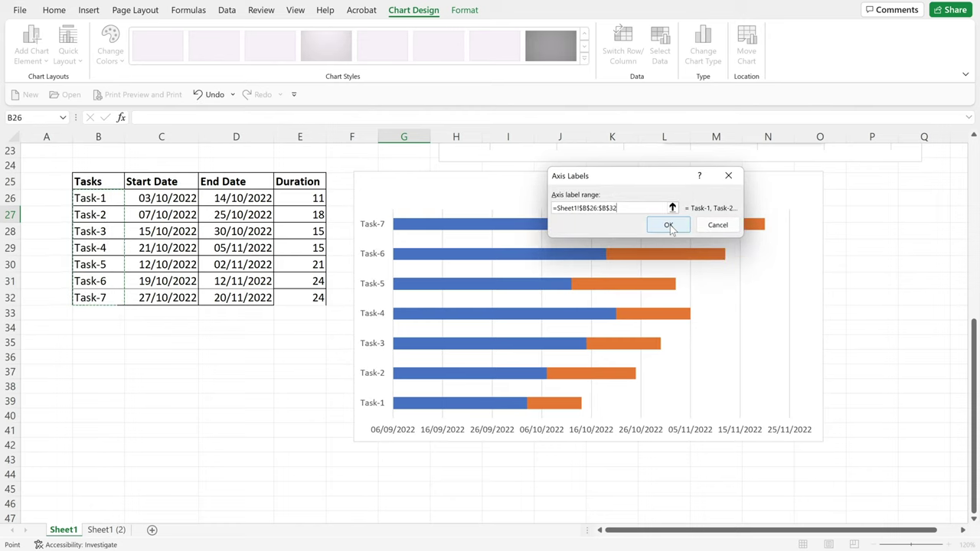
{"action": "left_click", "coordinate": [753, 296]}
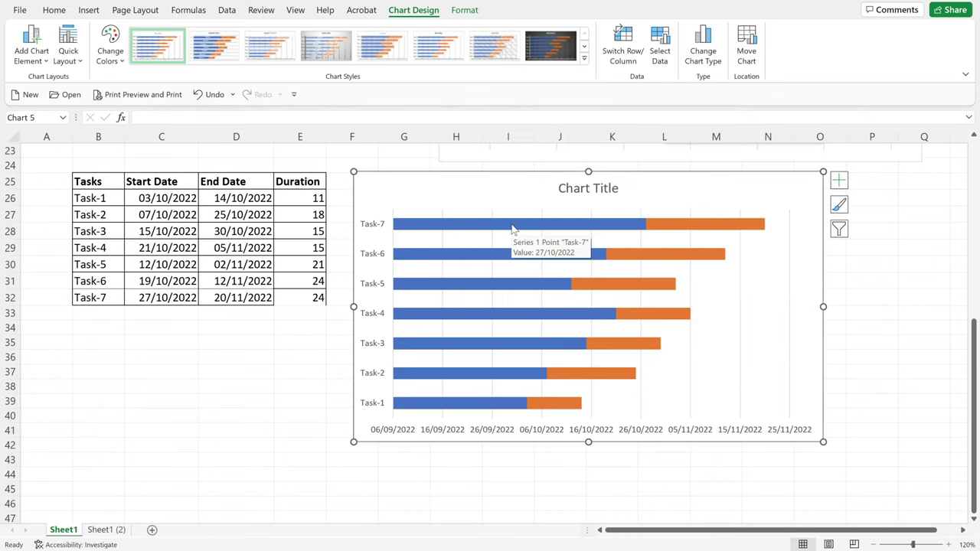
Format the start-date series in the chart with No fill so only the duration bars show.
{"action": "left_click", "coordinate": [514, 227]}
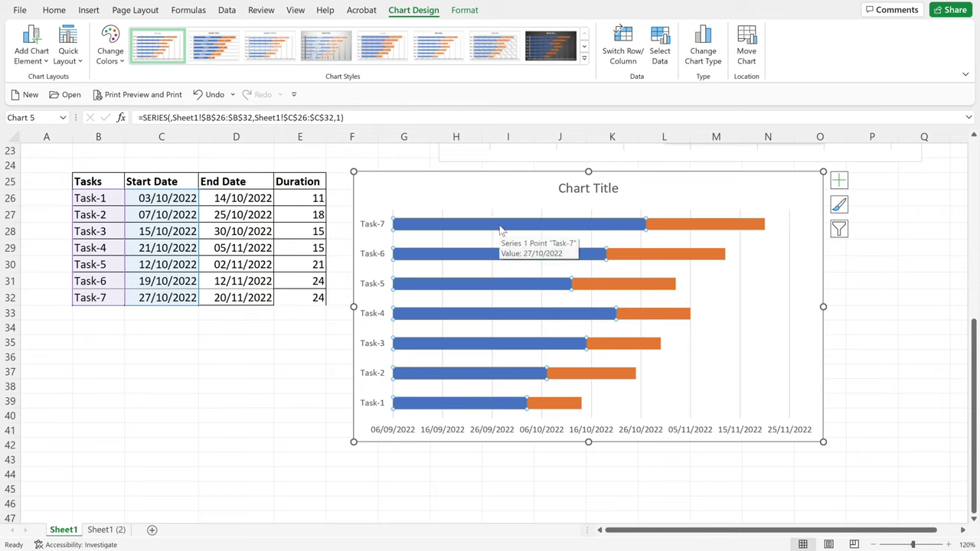
{"action": "right_click", "coordinate": [501, 229]}
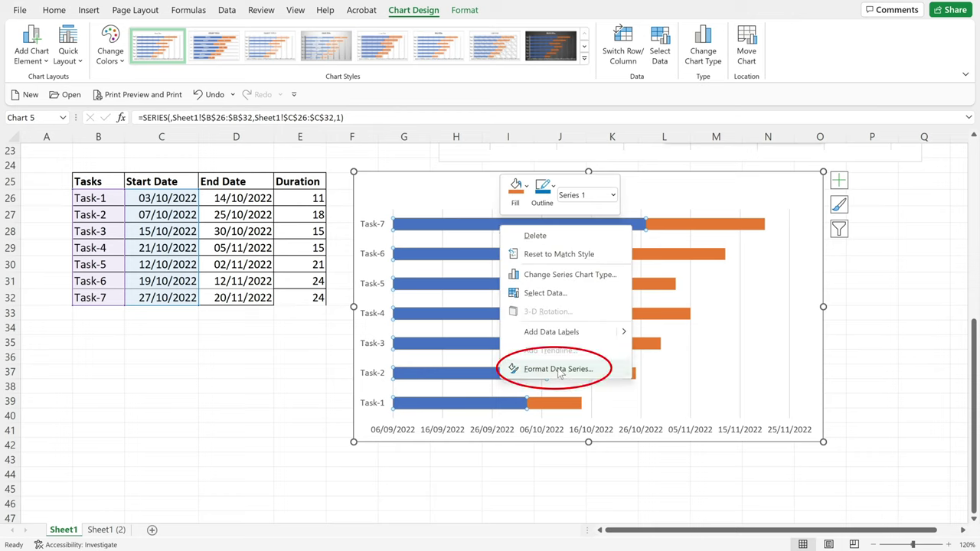
{"action": "left_click", "coordinate": [558, 369]}
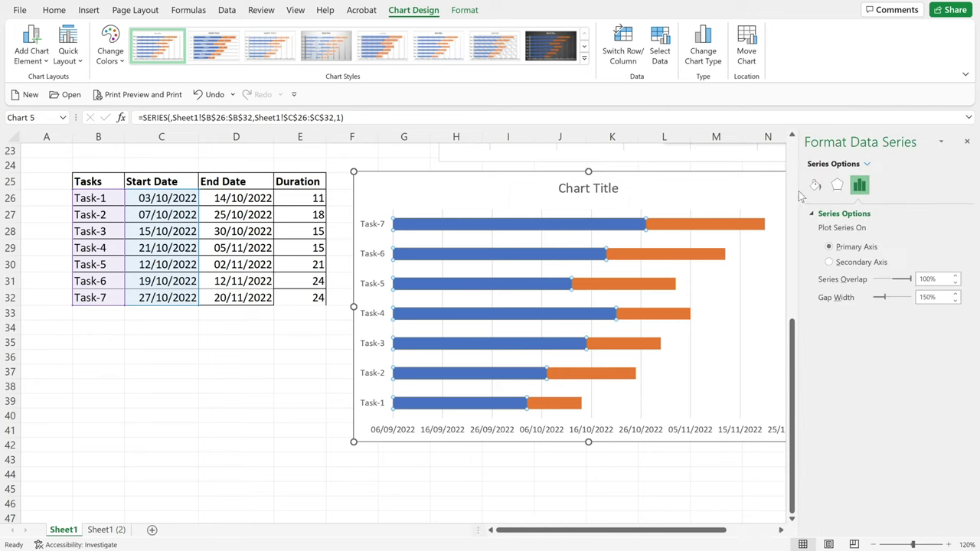
{"action": "left_click", "coordinate": [816, 186]}
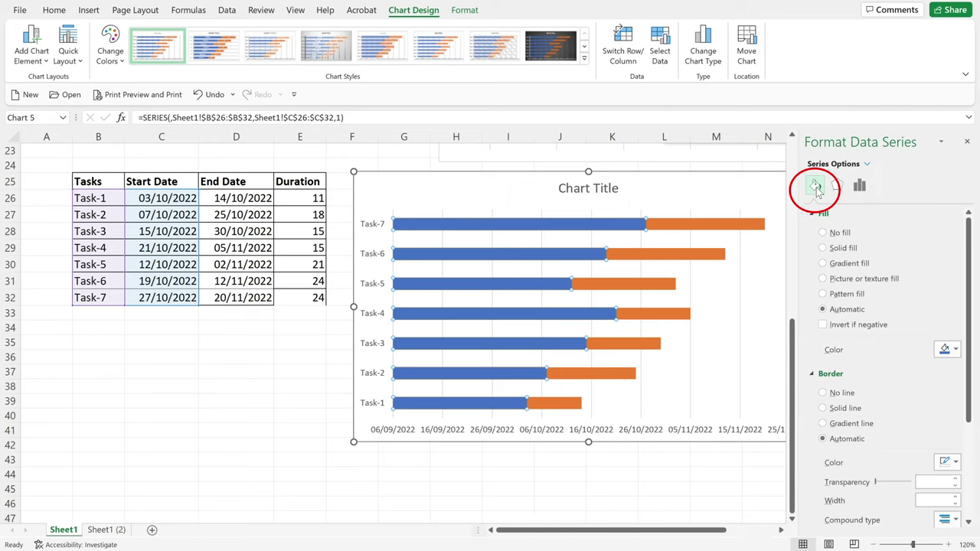
{"action": "left_click", "coordinate": [837, 237]}
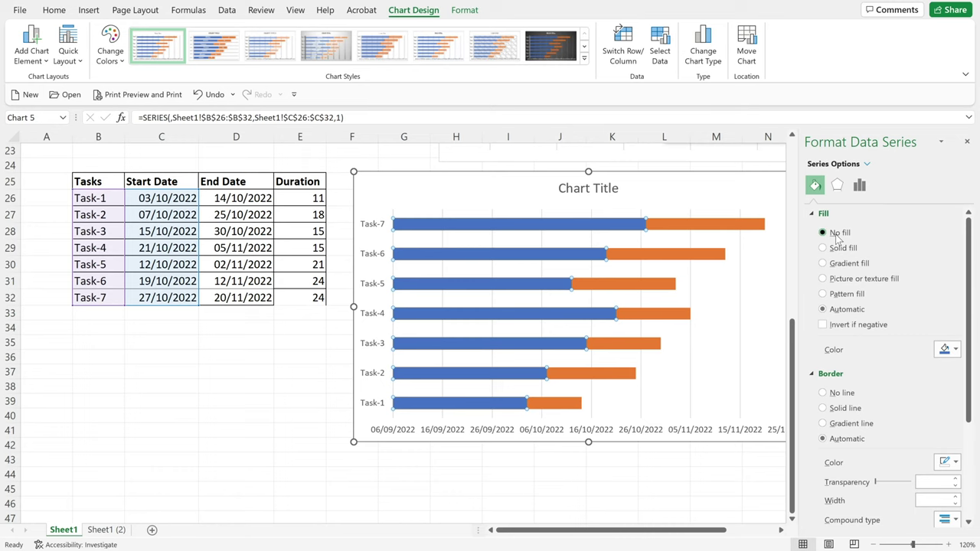
{"action": "left_click", "coordinate": [966, 145]}
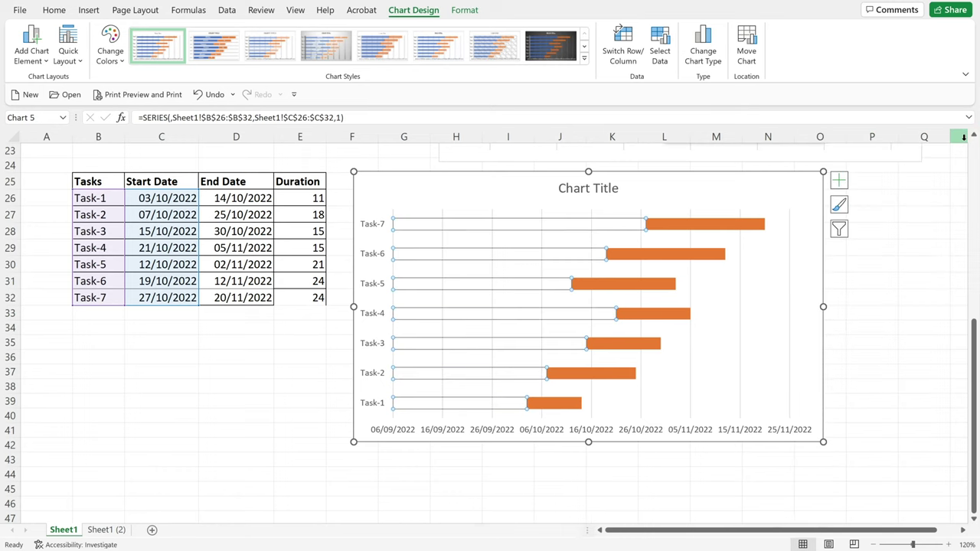
{"action": "left_click", "coordinate": [886, 278]}
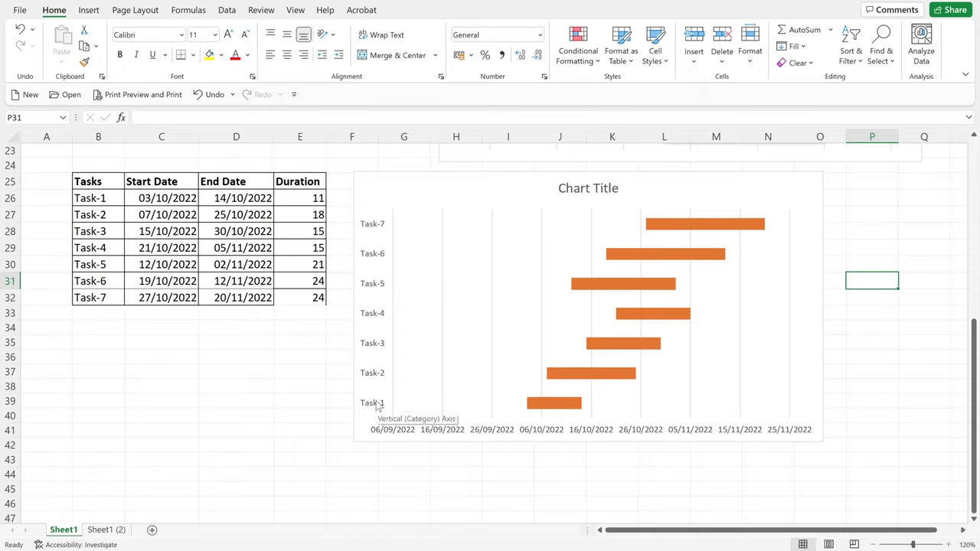
Reverse the category order of the chart's task axis so that Task-1 is listed first.
{"action": "double_click", "coordinate": [370, 225]}
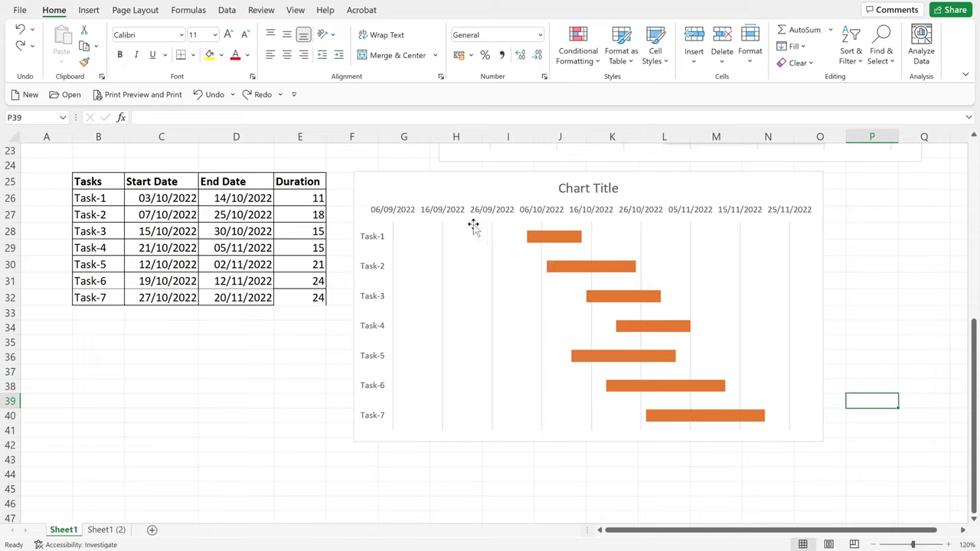
Enter the date 1-10-22 in cell C35, below the task table.
{"action": "mouse_move", "coordinate": [528, 238]}
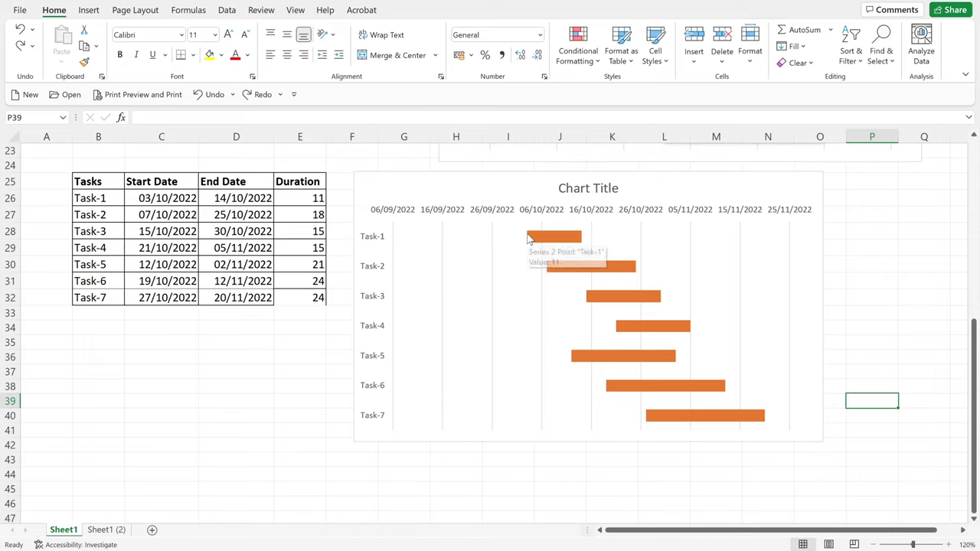
{"action": "left_click", "coordinate": [164, 199]}
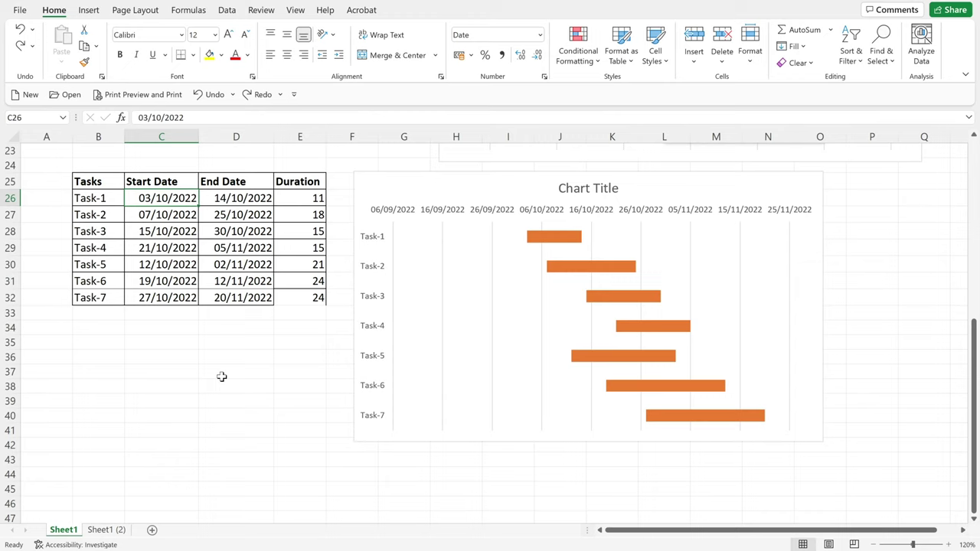
{"action": "left_click", "coordinate": [153, 340]}
{"action": "type", "text": "1"}
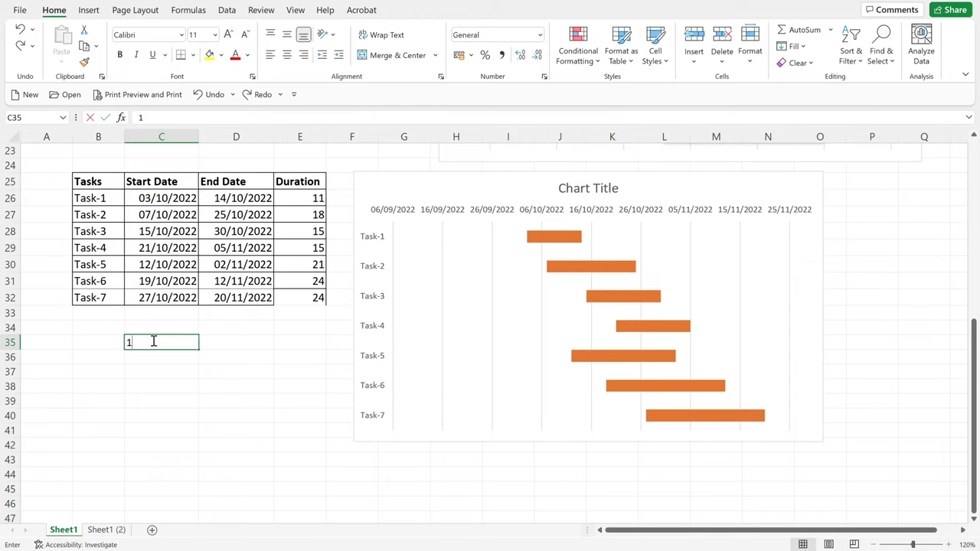
{"action": "type", "text": "-10-22"}
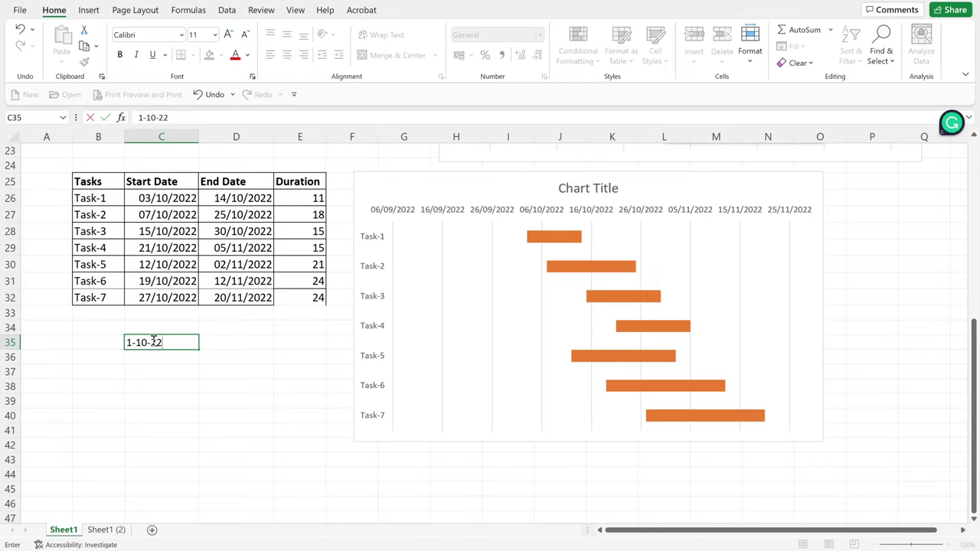
{"action": "key", "text": "Return"}
Change the format of cell C35 to Number and copy the cell.
{"action": "left_click", "coordinate": [173, 342]}
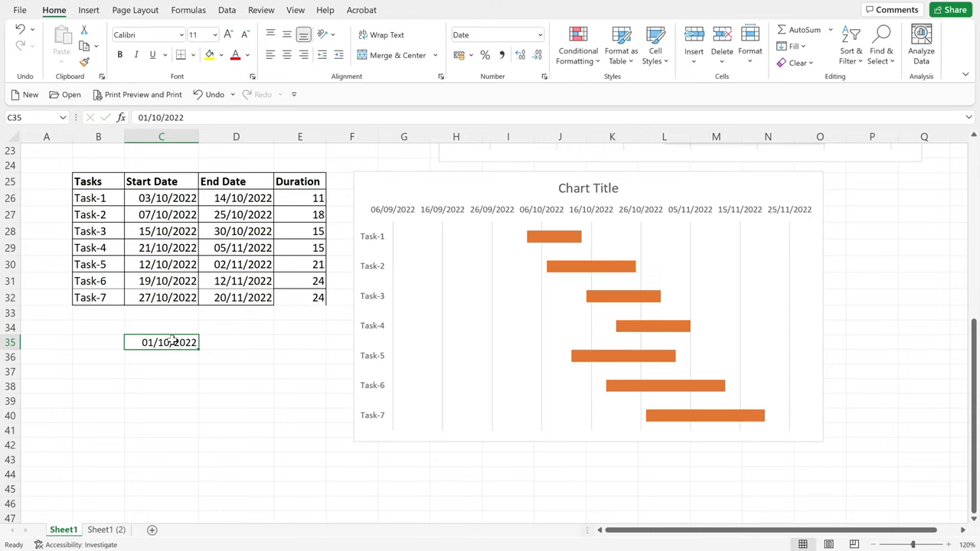
{"action": "left_click", "coordinate": [539, 35]}
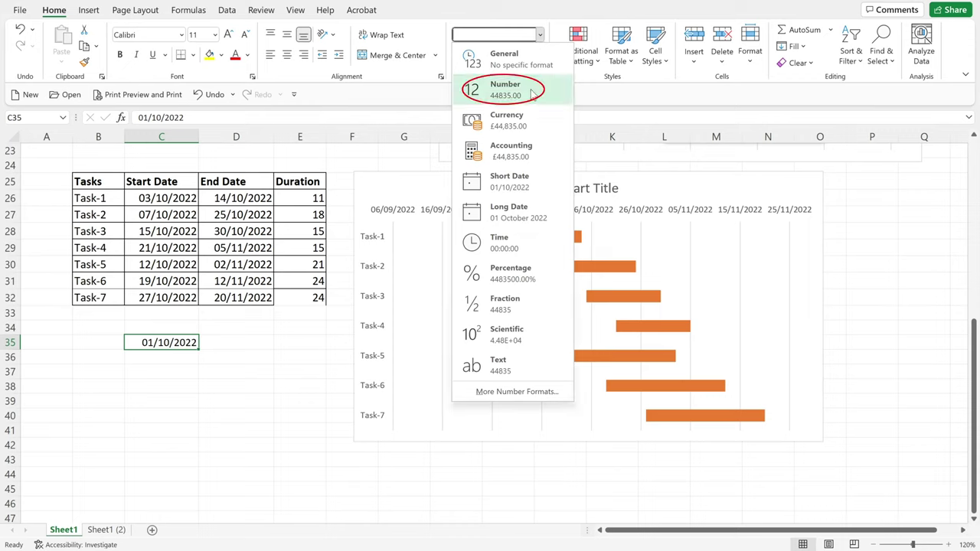
{"action": "left_click", "coordinate": [532, 92]}
{"action": "key", "text": "ctrl+c"}
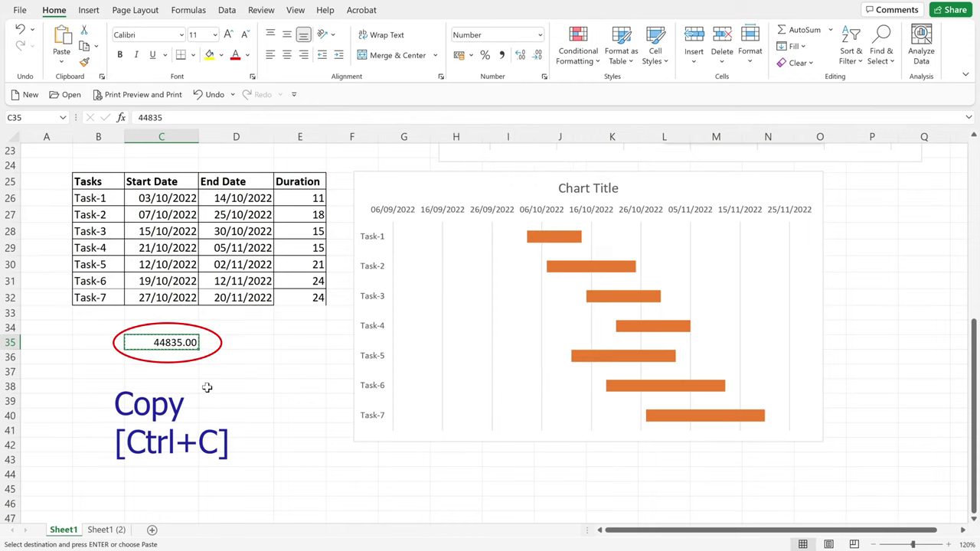
Set the minimum bound of the chart's date axis to the copied value 44835.00.
{"action": "left_click", "coordinate": [448, 214]}
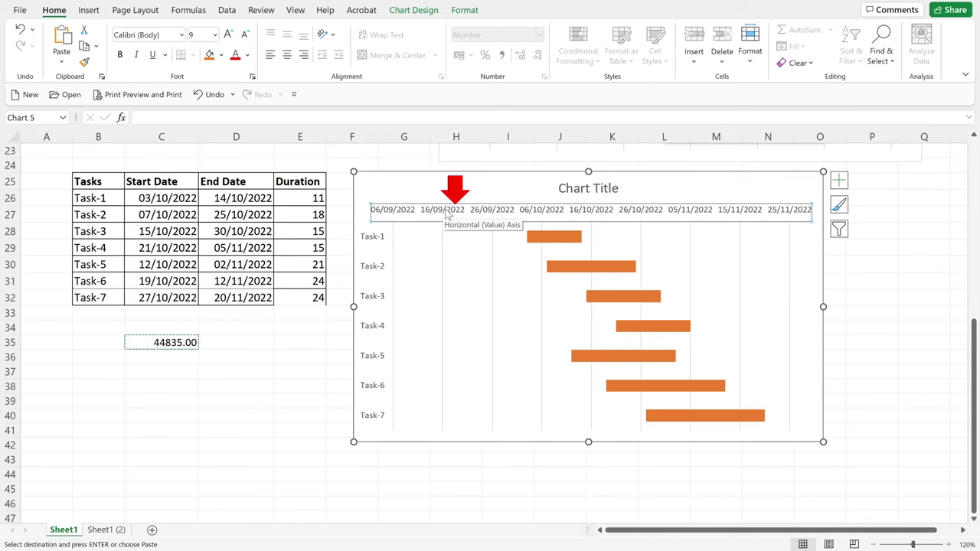
{"action": "double_click", "coordinate": [448, 215]}
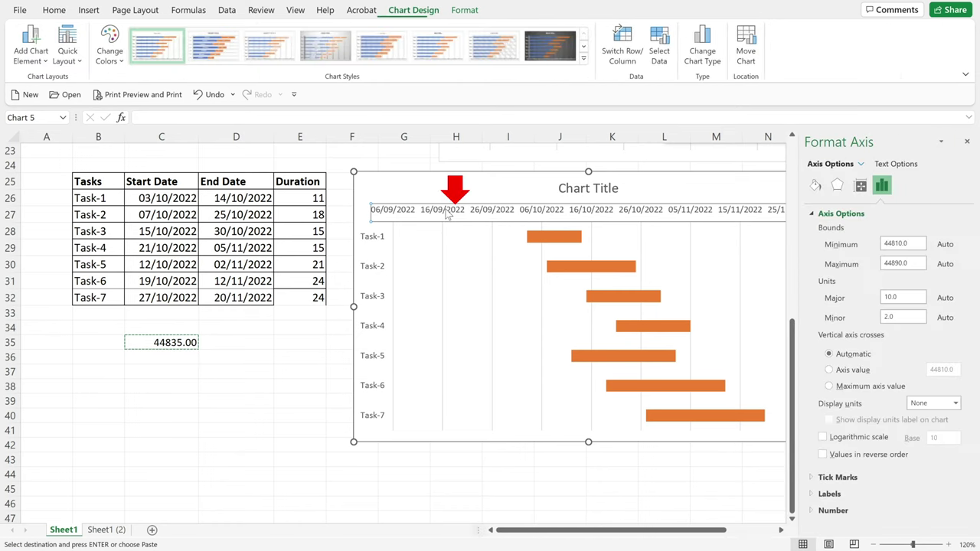
{"action": "double_click", "coordinate": [902, 243]}
{"action": "key", "text": "BackSpace"}
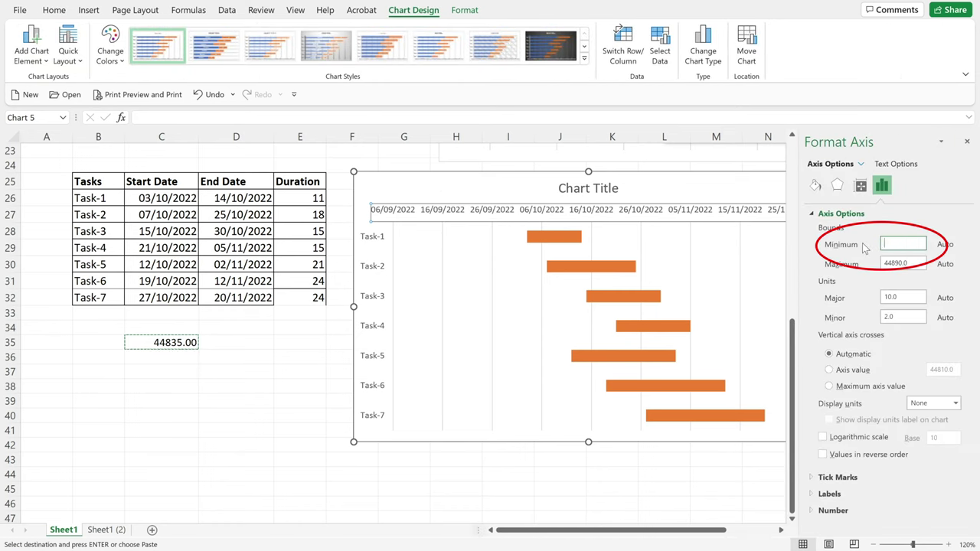
{"action": "key", "text": "ctrl+v"}
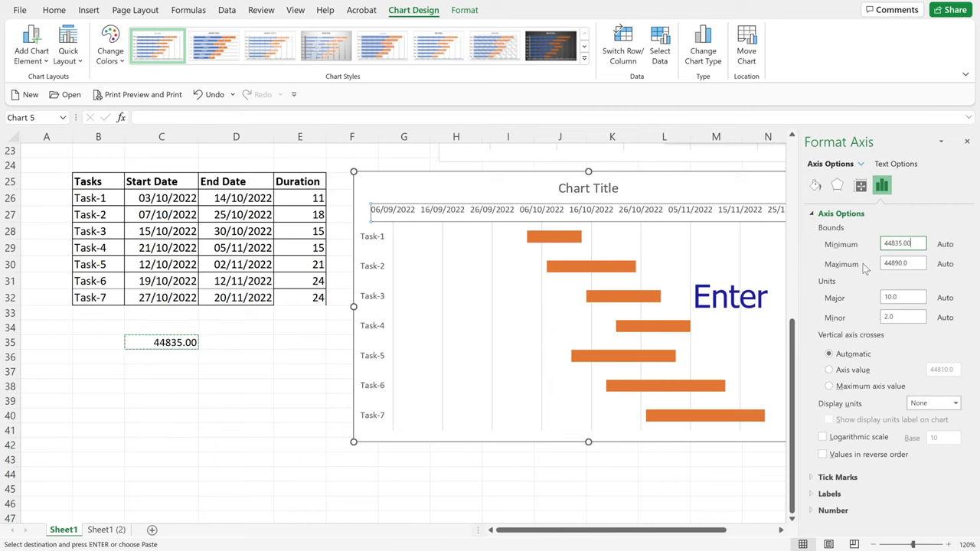
{"action": "key", "text": "Return"}
{"action": "left_click", "coordinate": [889, 281]}
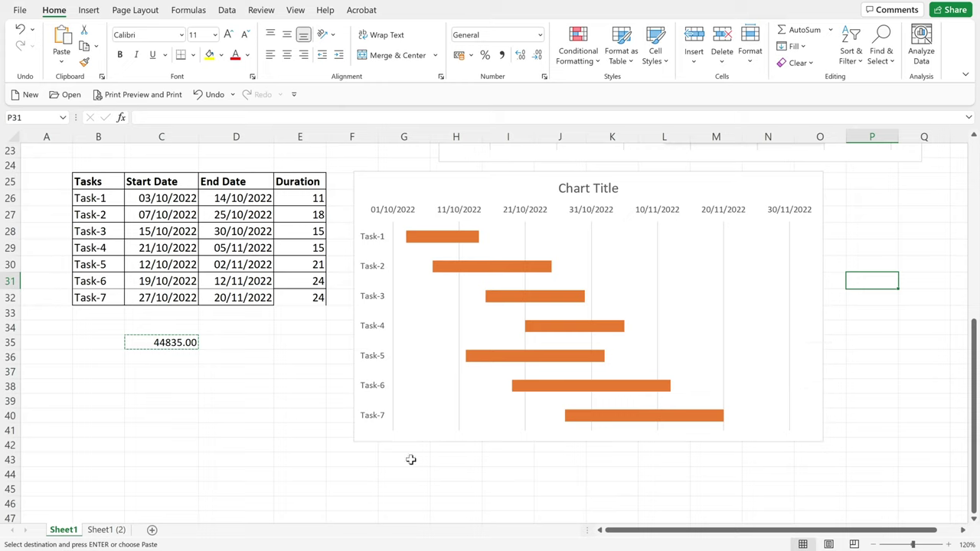
Apply the shape style Intense Effect - Blue, Accent 5 to the duration bars.
{"action": "left_click", "coordinate": [452, 242]}
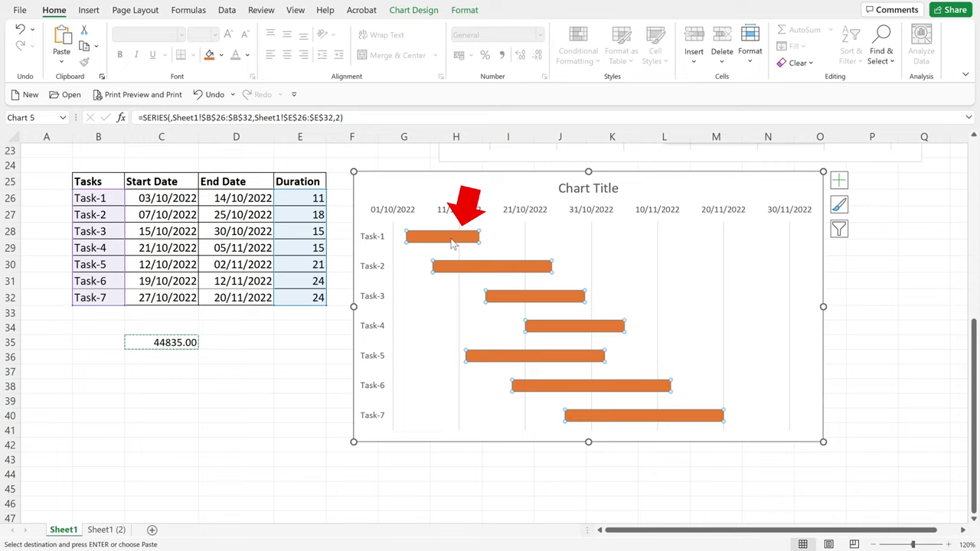
{"action": "left_click", "coordinate": [464, 10]}
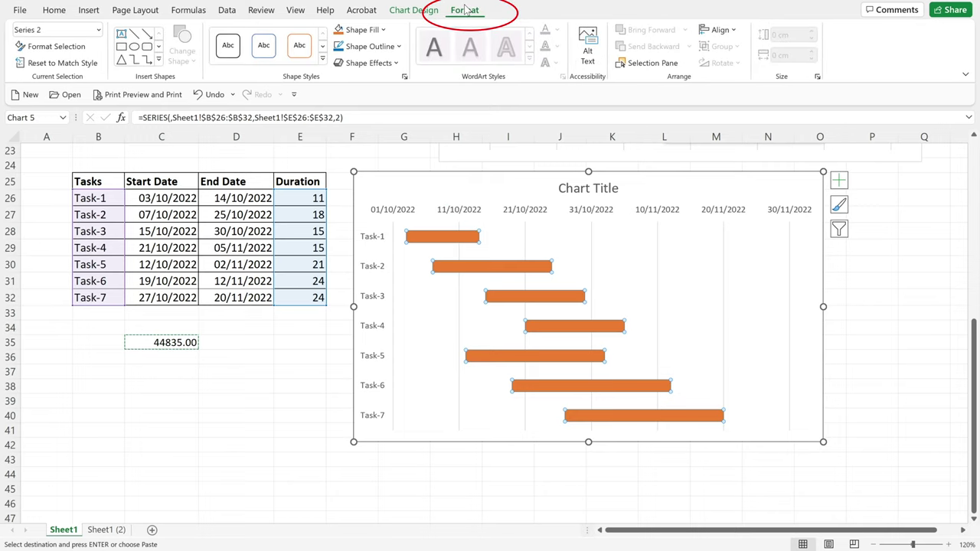
{"action": "left_click", "coordinate": [322, 62]}
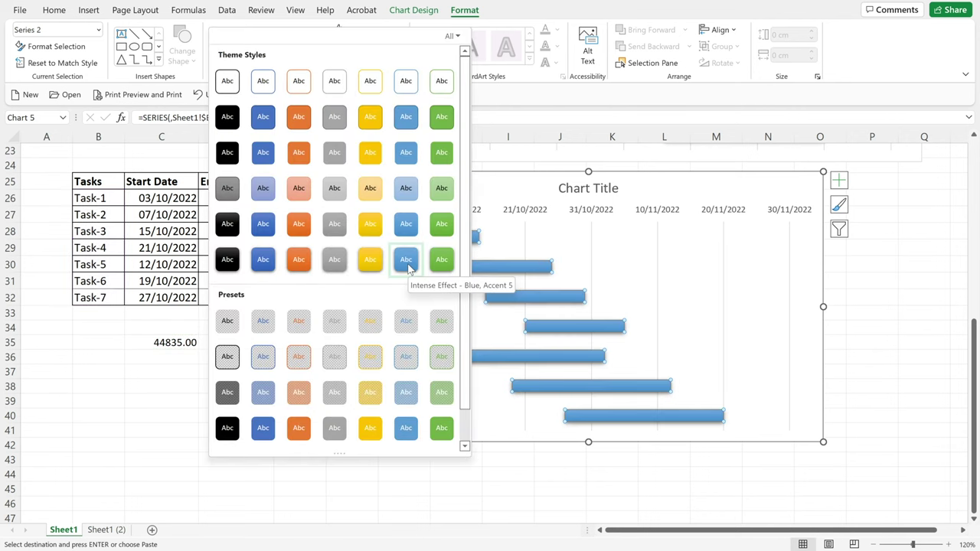
{"action": "left_click", "coordinate": [406, 260]}
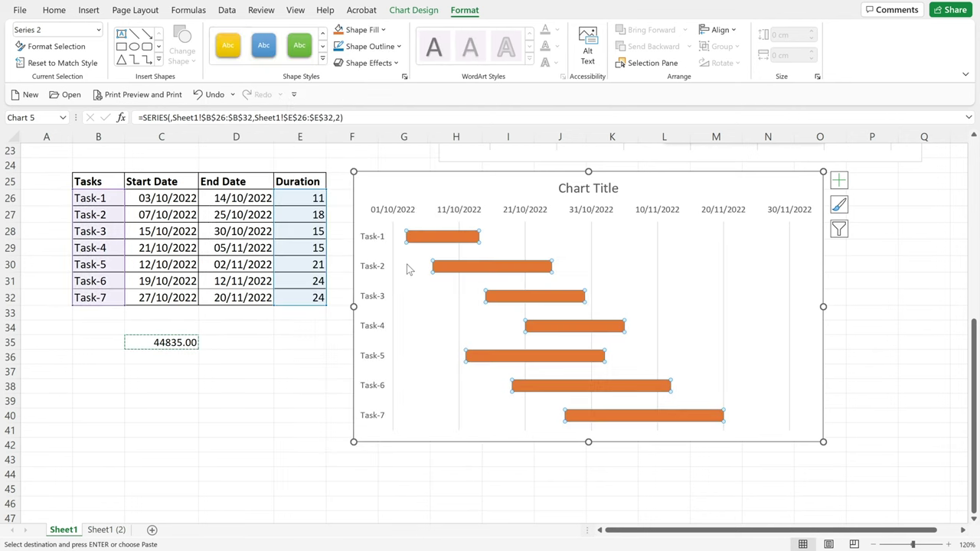
{"action": "left_click", "coordinate": [404, 474]}
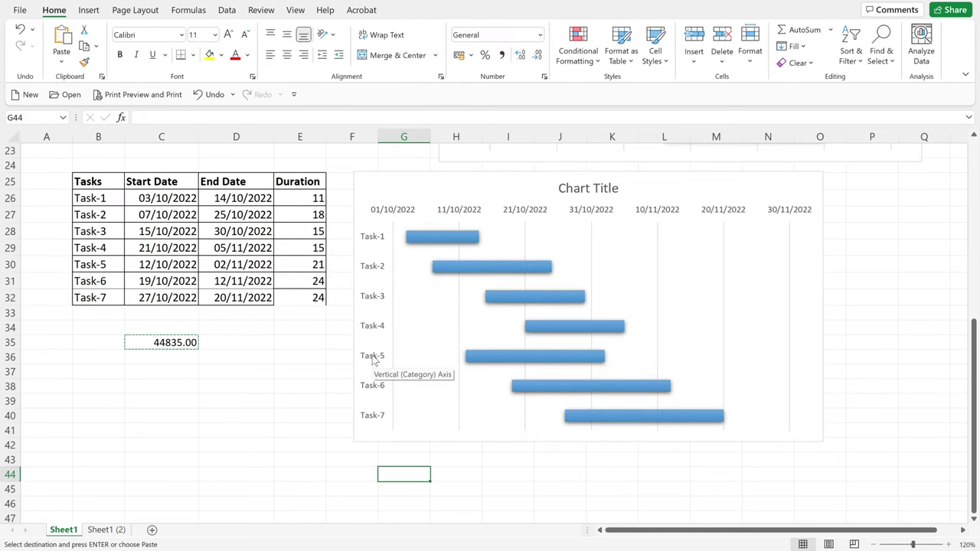
Increase the task axis labels to font size 11 and make them bold.
{"action": "left_click", "coordinate": [374, 361]}
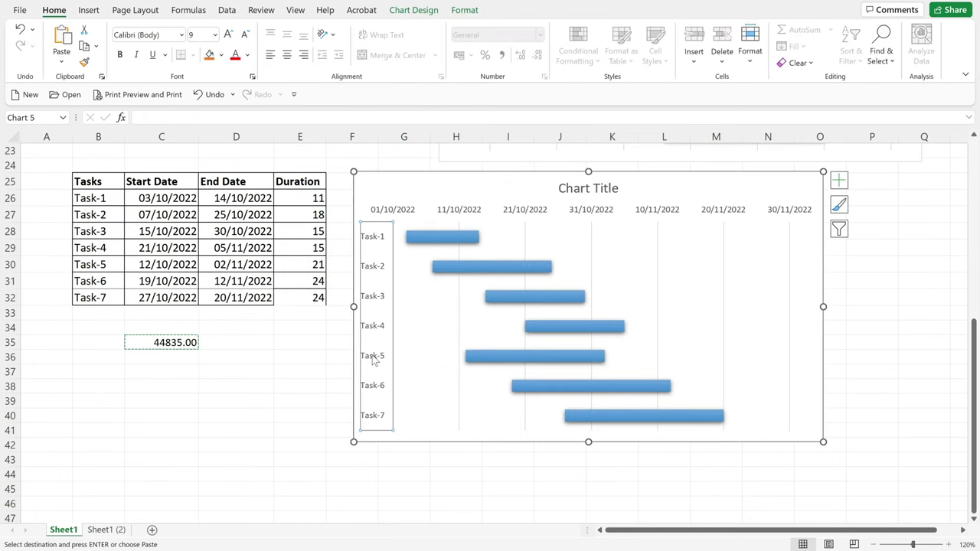
{"action": "left_click", "coordinate": [229, 35]}
{"action": "left_click", "coordinate": [229, 35]}
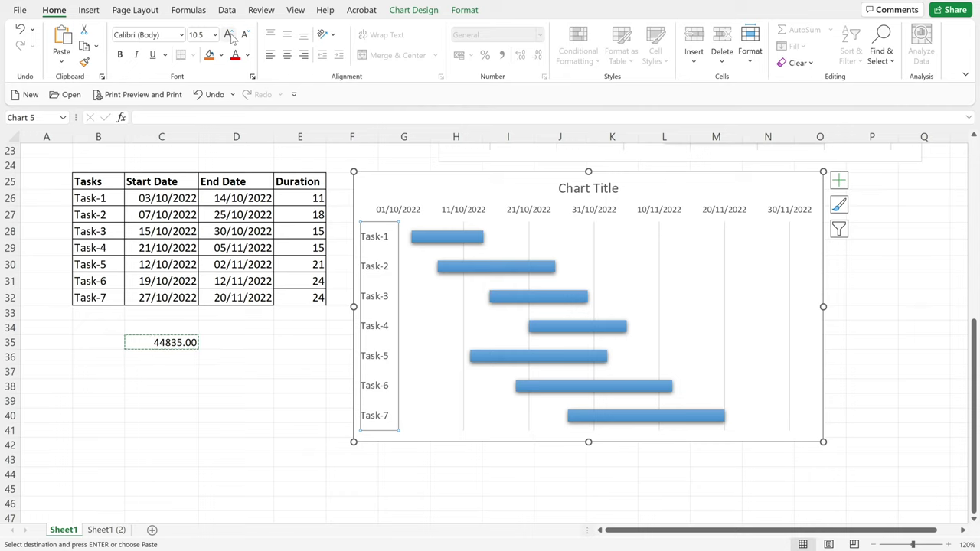
{"action": "left_click", "coordinate": [230, 36]}
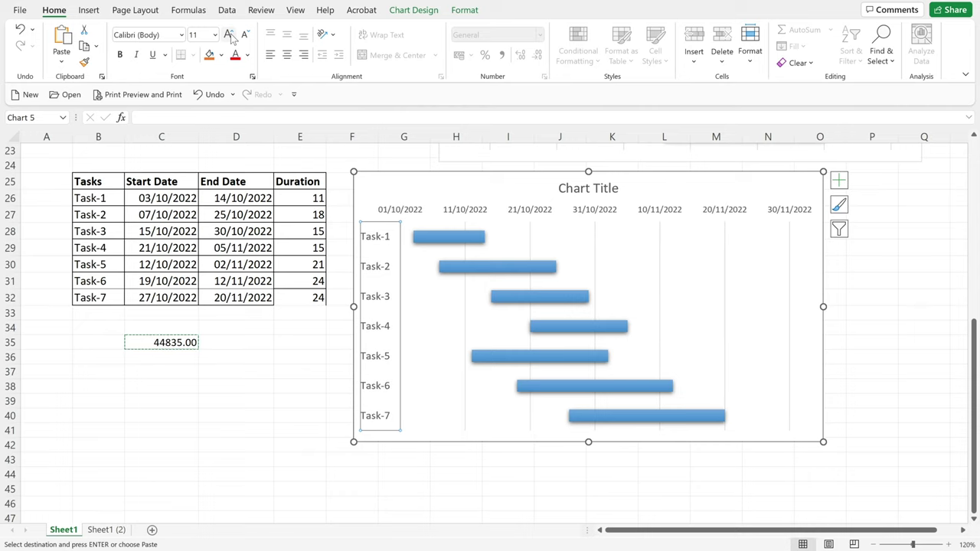
{"action": "left_click", "coordinate": [120, 55]}
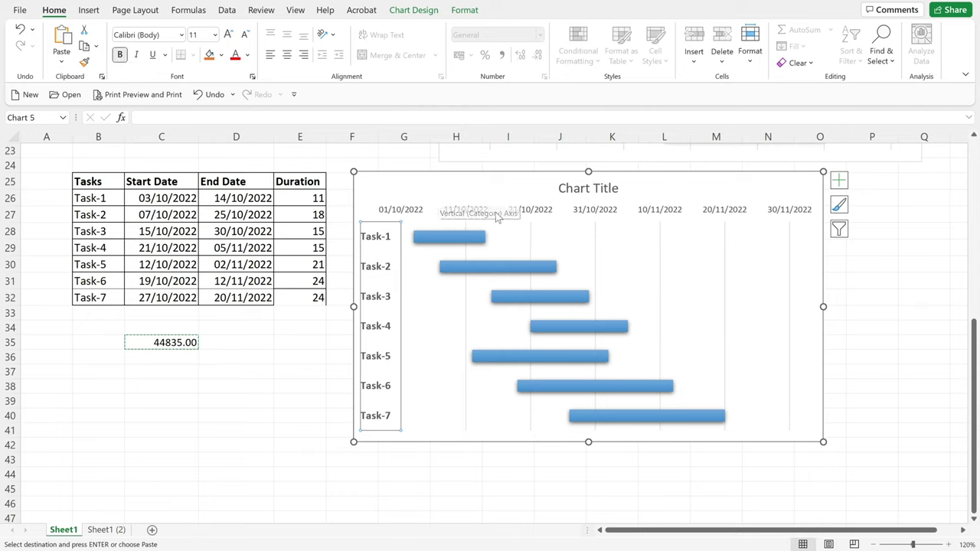
Try the date type 14/3/12 as the number format of the chart's date axis.
{"action": "left_click", "coordinate": [538, 213]}
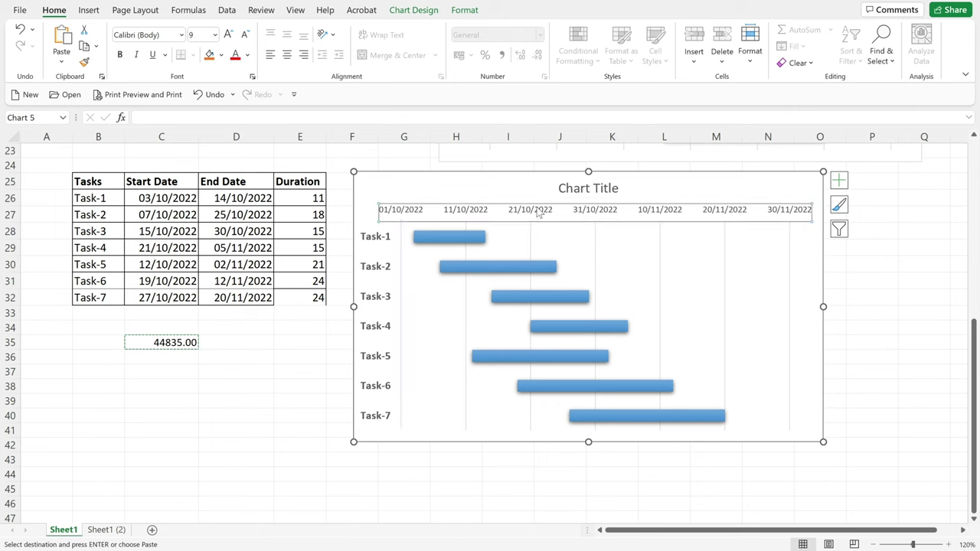
{"action": "double_click", "coordinate": [539, 214]}
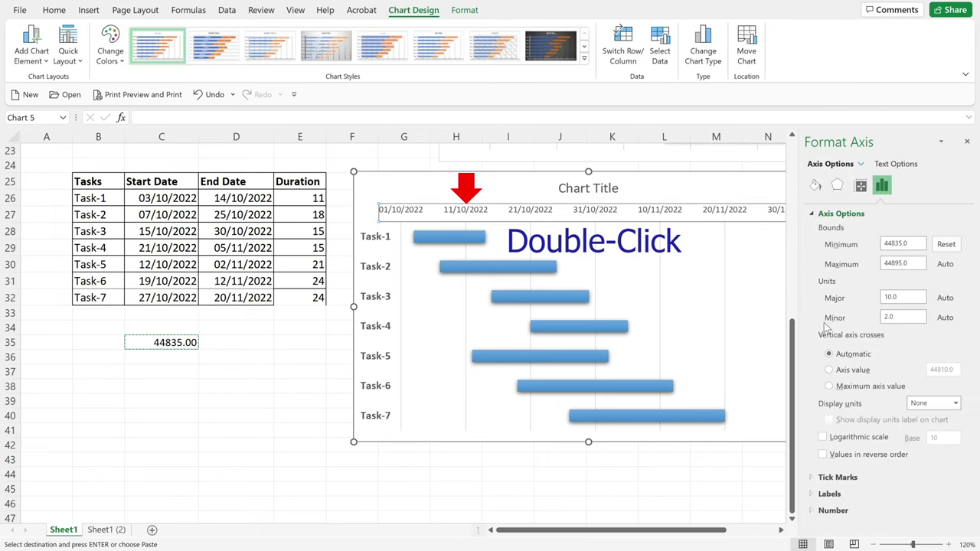
{"action": "left_click", "coordinate": [813, 513]}
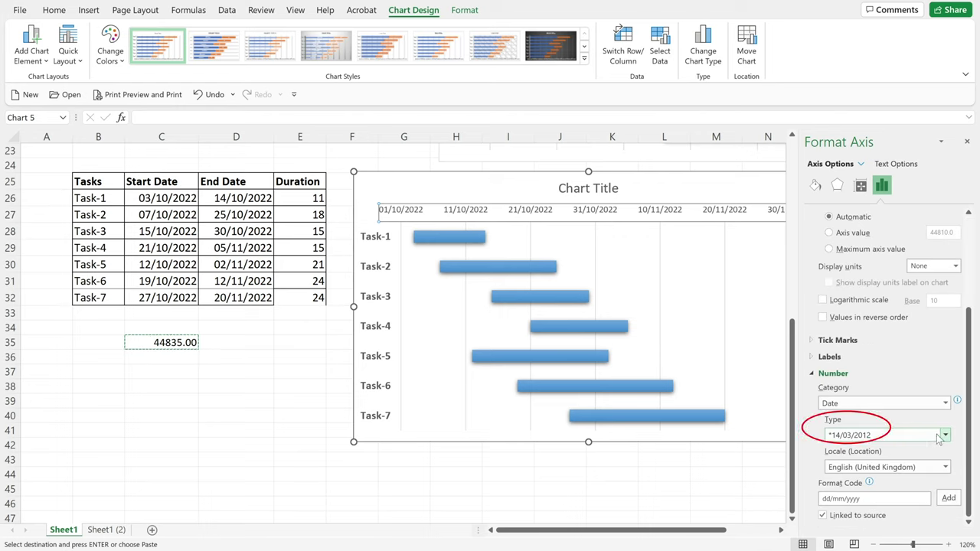
{"action": "left_click", "coordinate": [945, 436]}
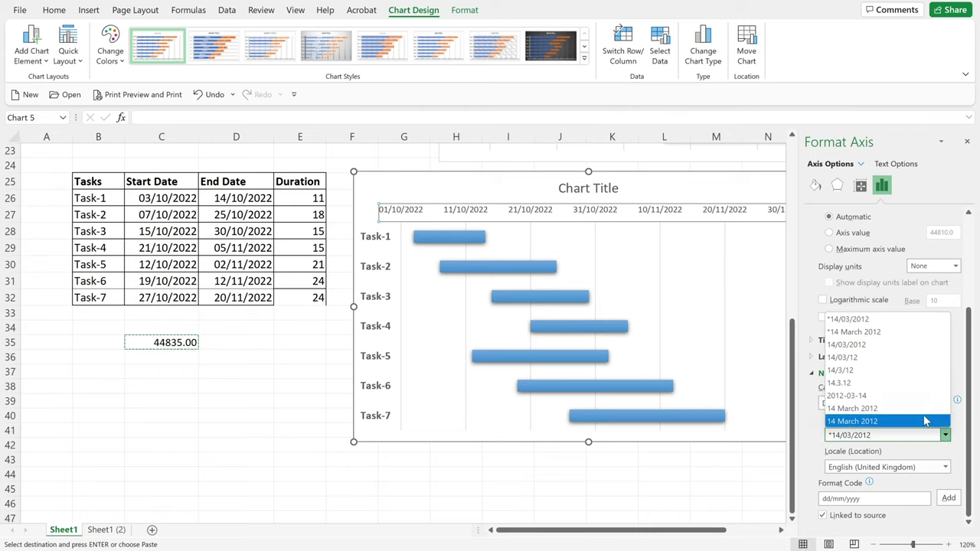
{"action": "left_click", "coordinate": [907, 374]}
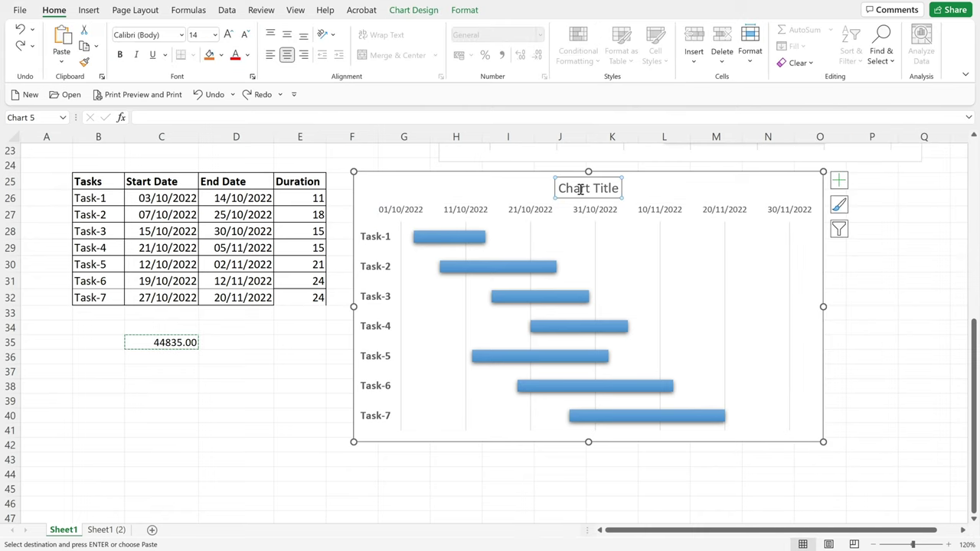
Change the chart title to "Gantt Chart", make it bold and enlarge its font.
{"action": "triple_click", "coordinate": [580, 189]}
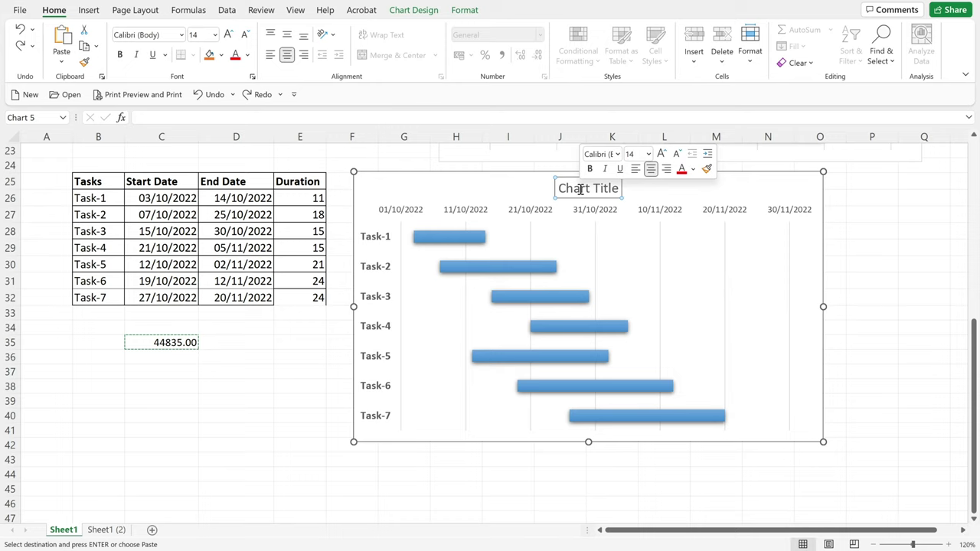
{"action": "type", "text": "Gantt Chart"}
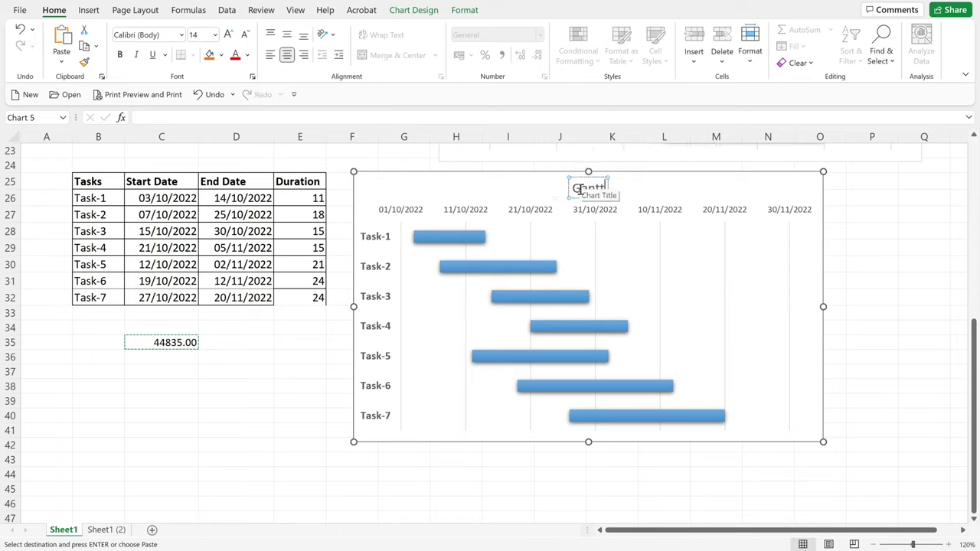
{"action": "left_click", "coordinate": [119, 54]}
{"action": "left_click", "coordinate": [228, 34]}
{"action": "left_click", "coordinate": [228, 34]}
{"action": "left_click", "coordinate": [228, 35]}
{"action": "left_click", "coordinate": [228, 35]}
{"action": "left_click", "coordinate": [228, 34]}
{"action": "left_click", "coordinate": [244, 36]}
{"action": "left_click", "coordinate": [291, 414]}
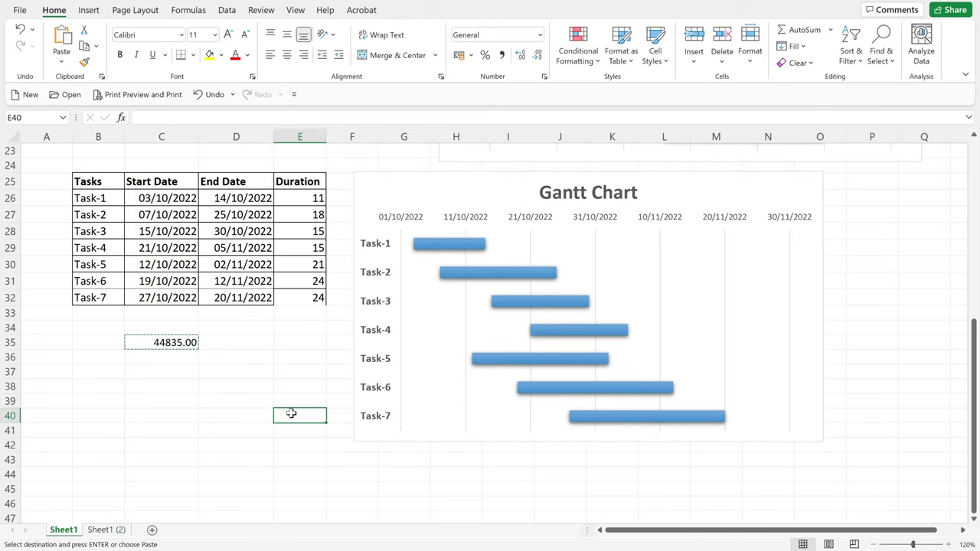